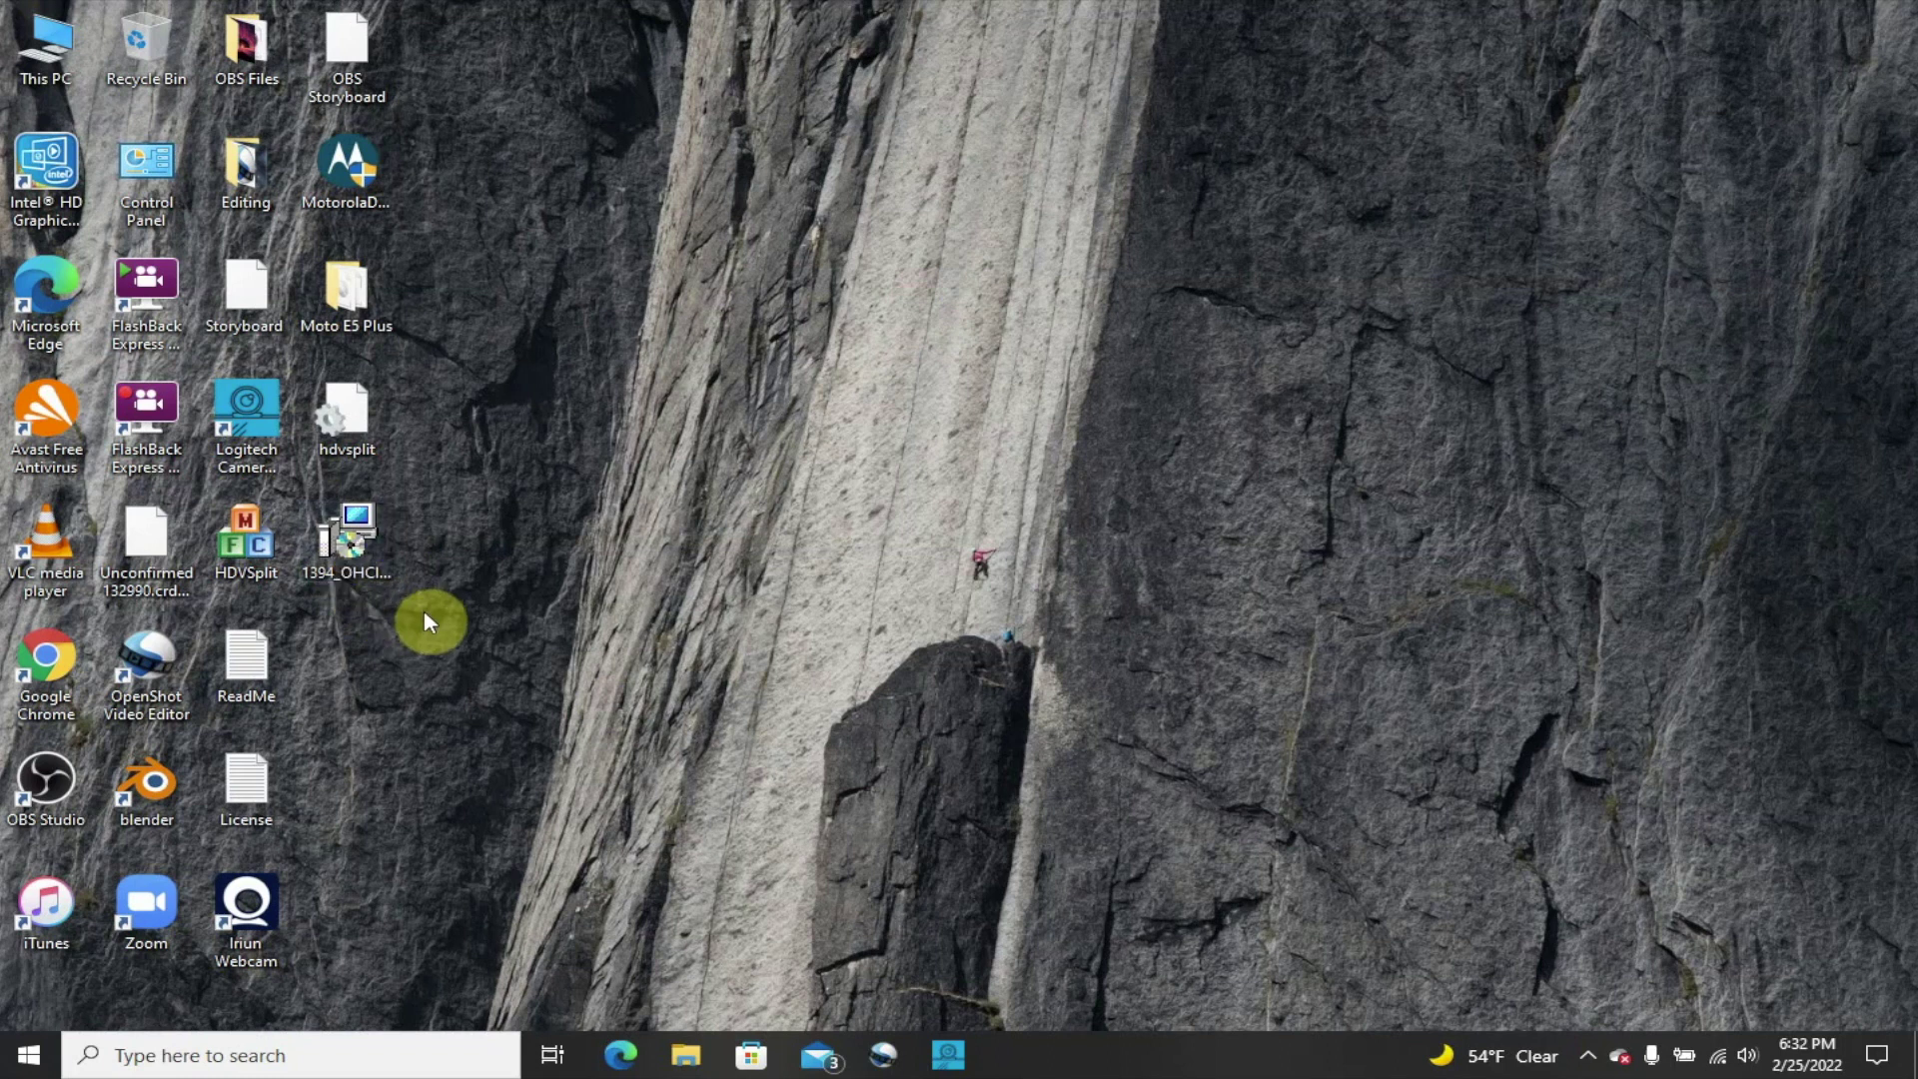
# Browse C: > Program Files (x86) > 1394 OHCI Compliant Host Controller (Legacy) > x64_driver and inspect Legacy1394
pyautogui.doubleClick(40, 62)
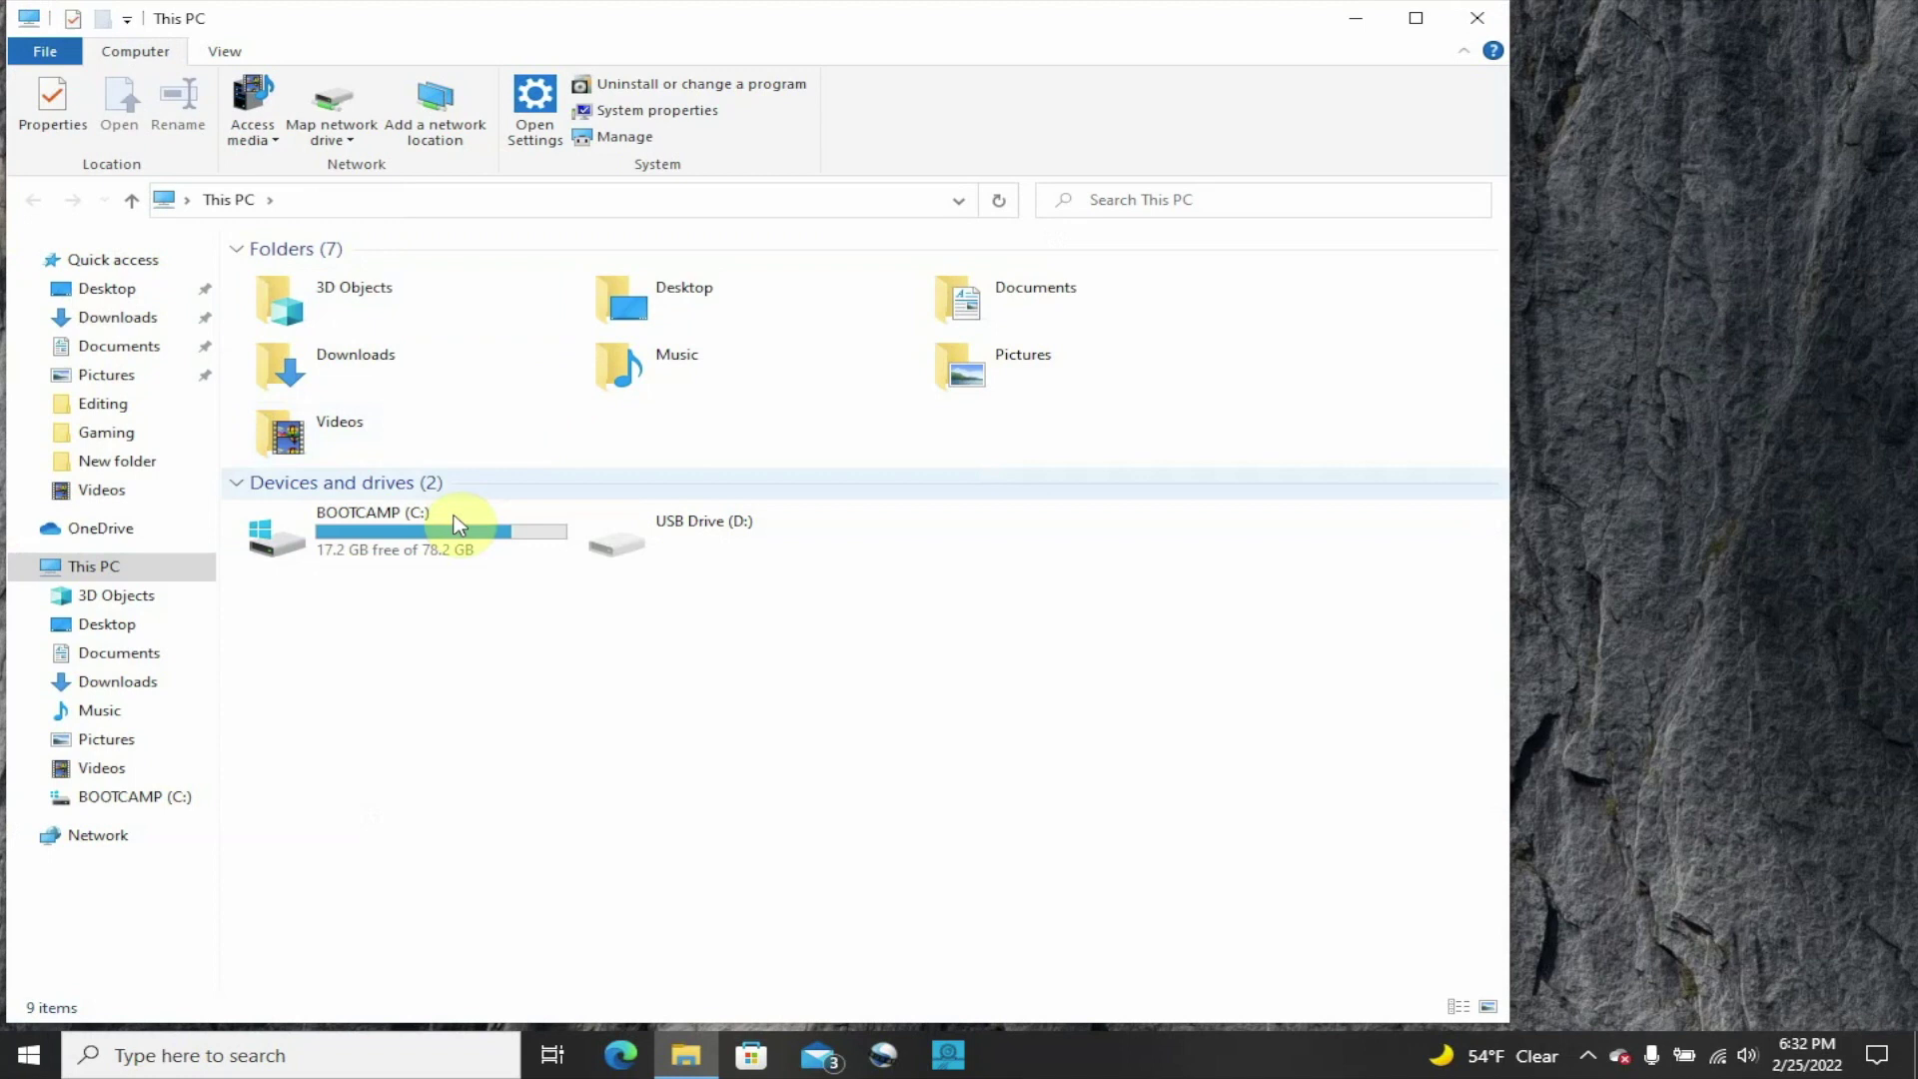
pyautogui.click(417, 545)
pyautogui.doubleClick(417, 545)
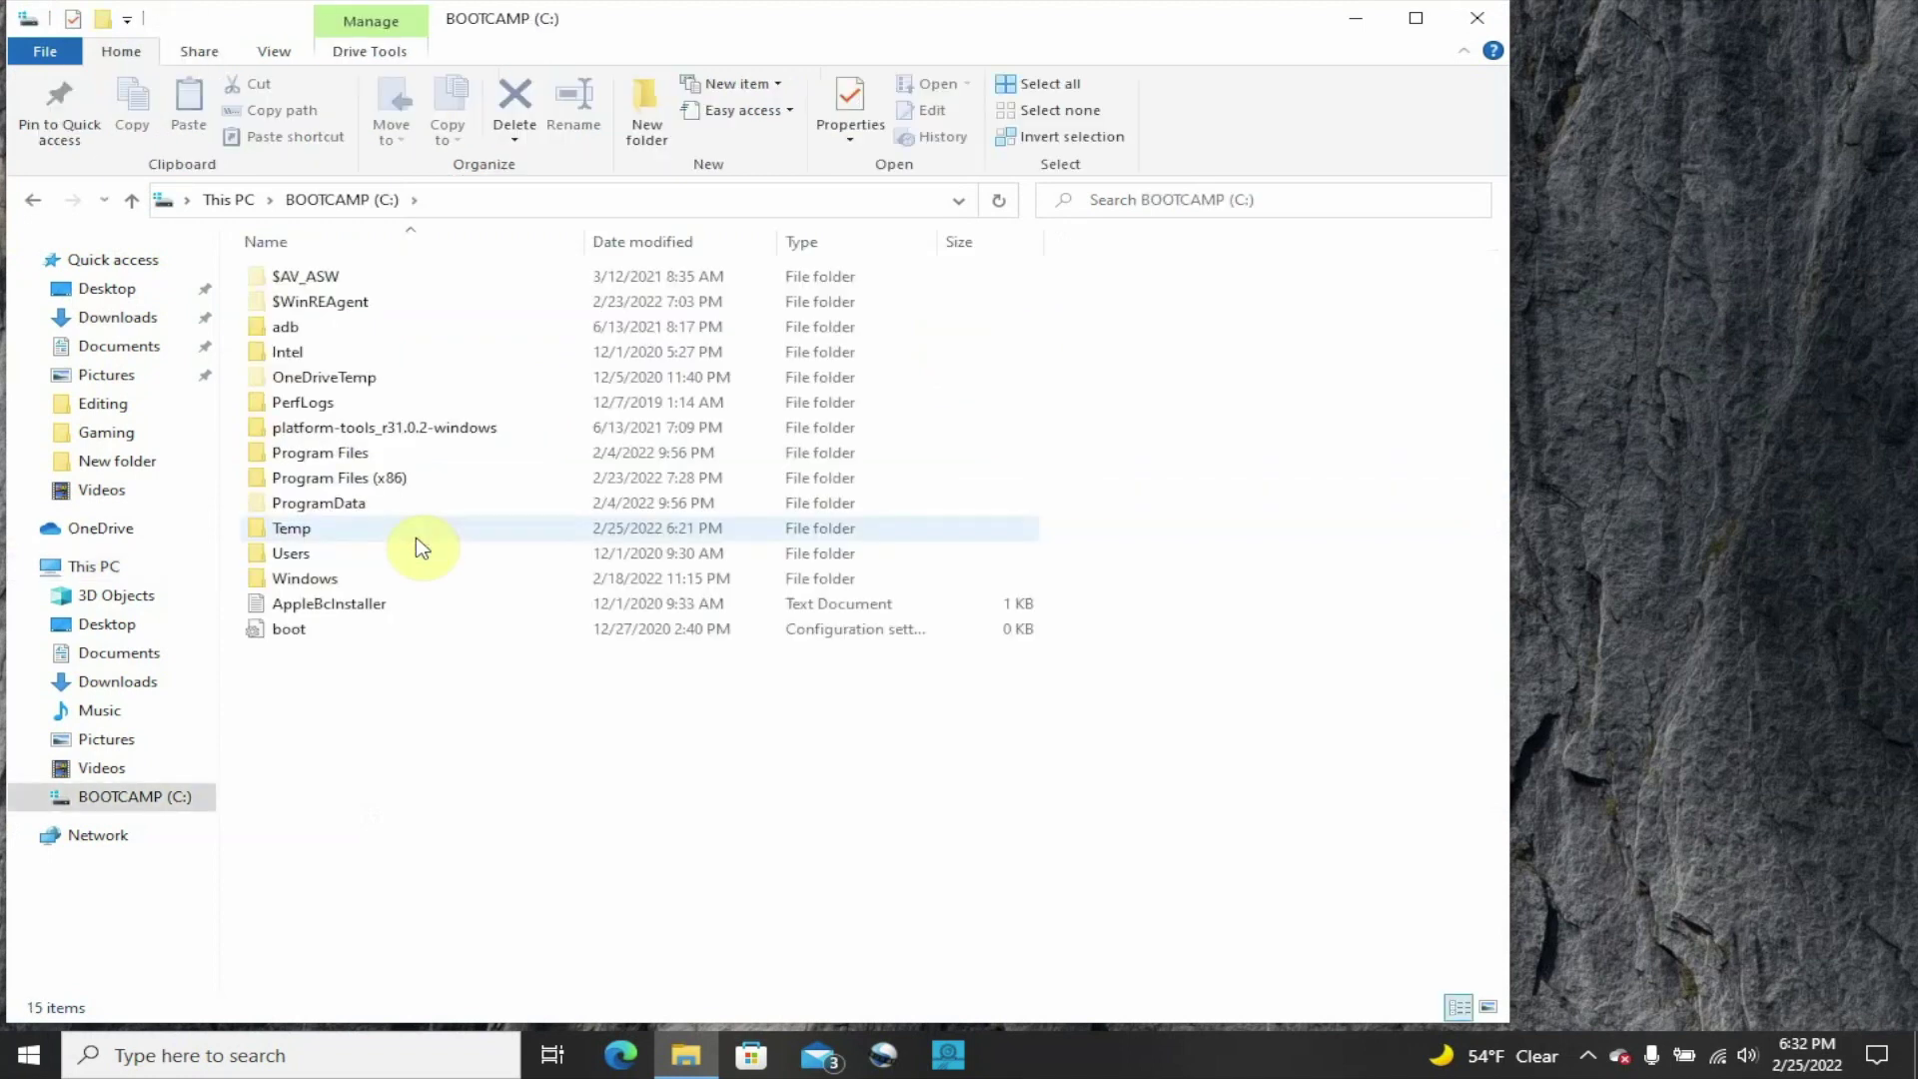
pyautogui.doubleClick(384, 480)
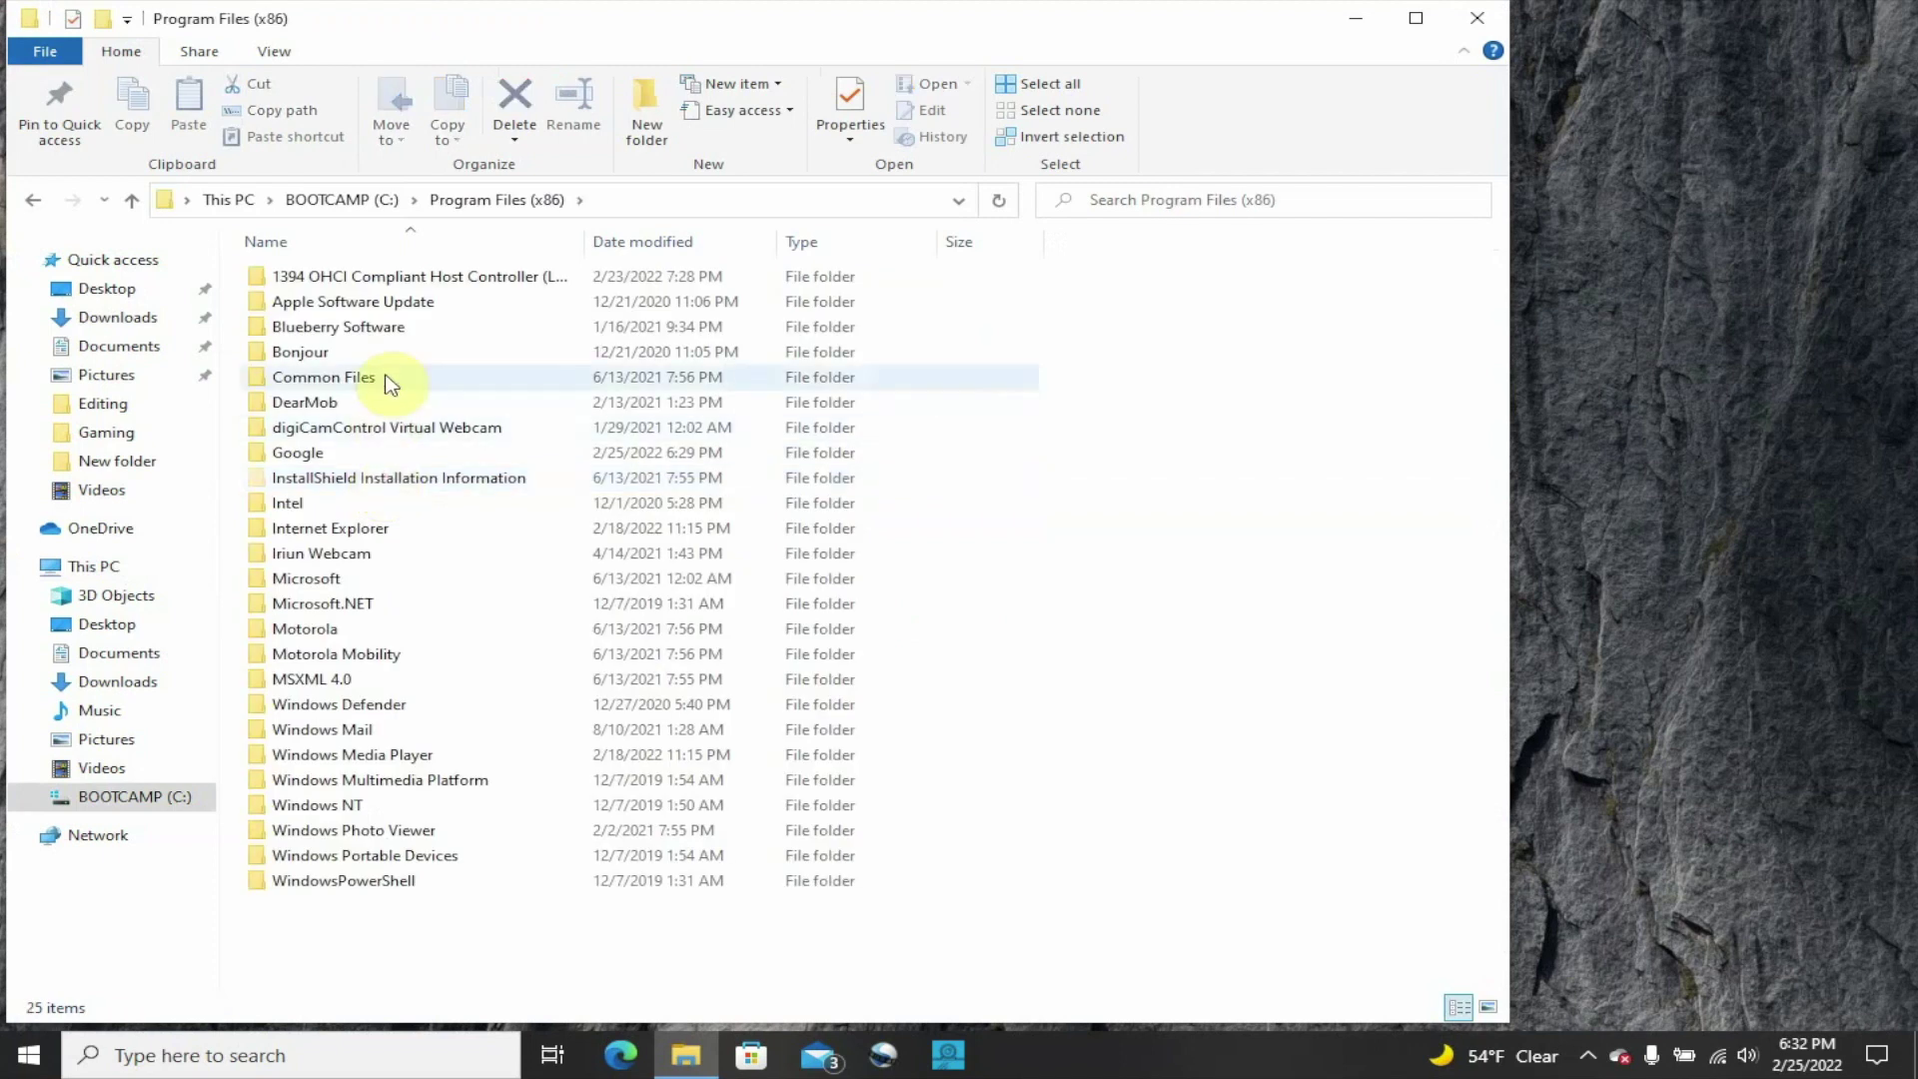
pyautogui.doubleClick(425, 278)
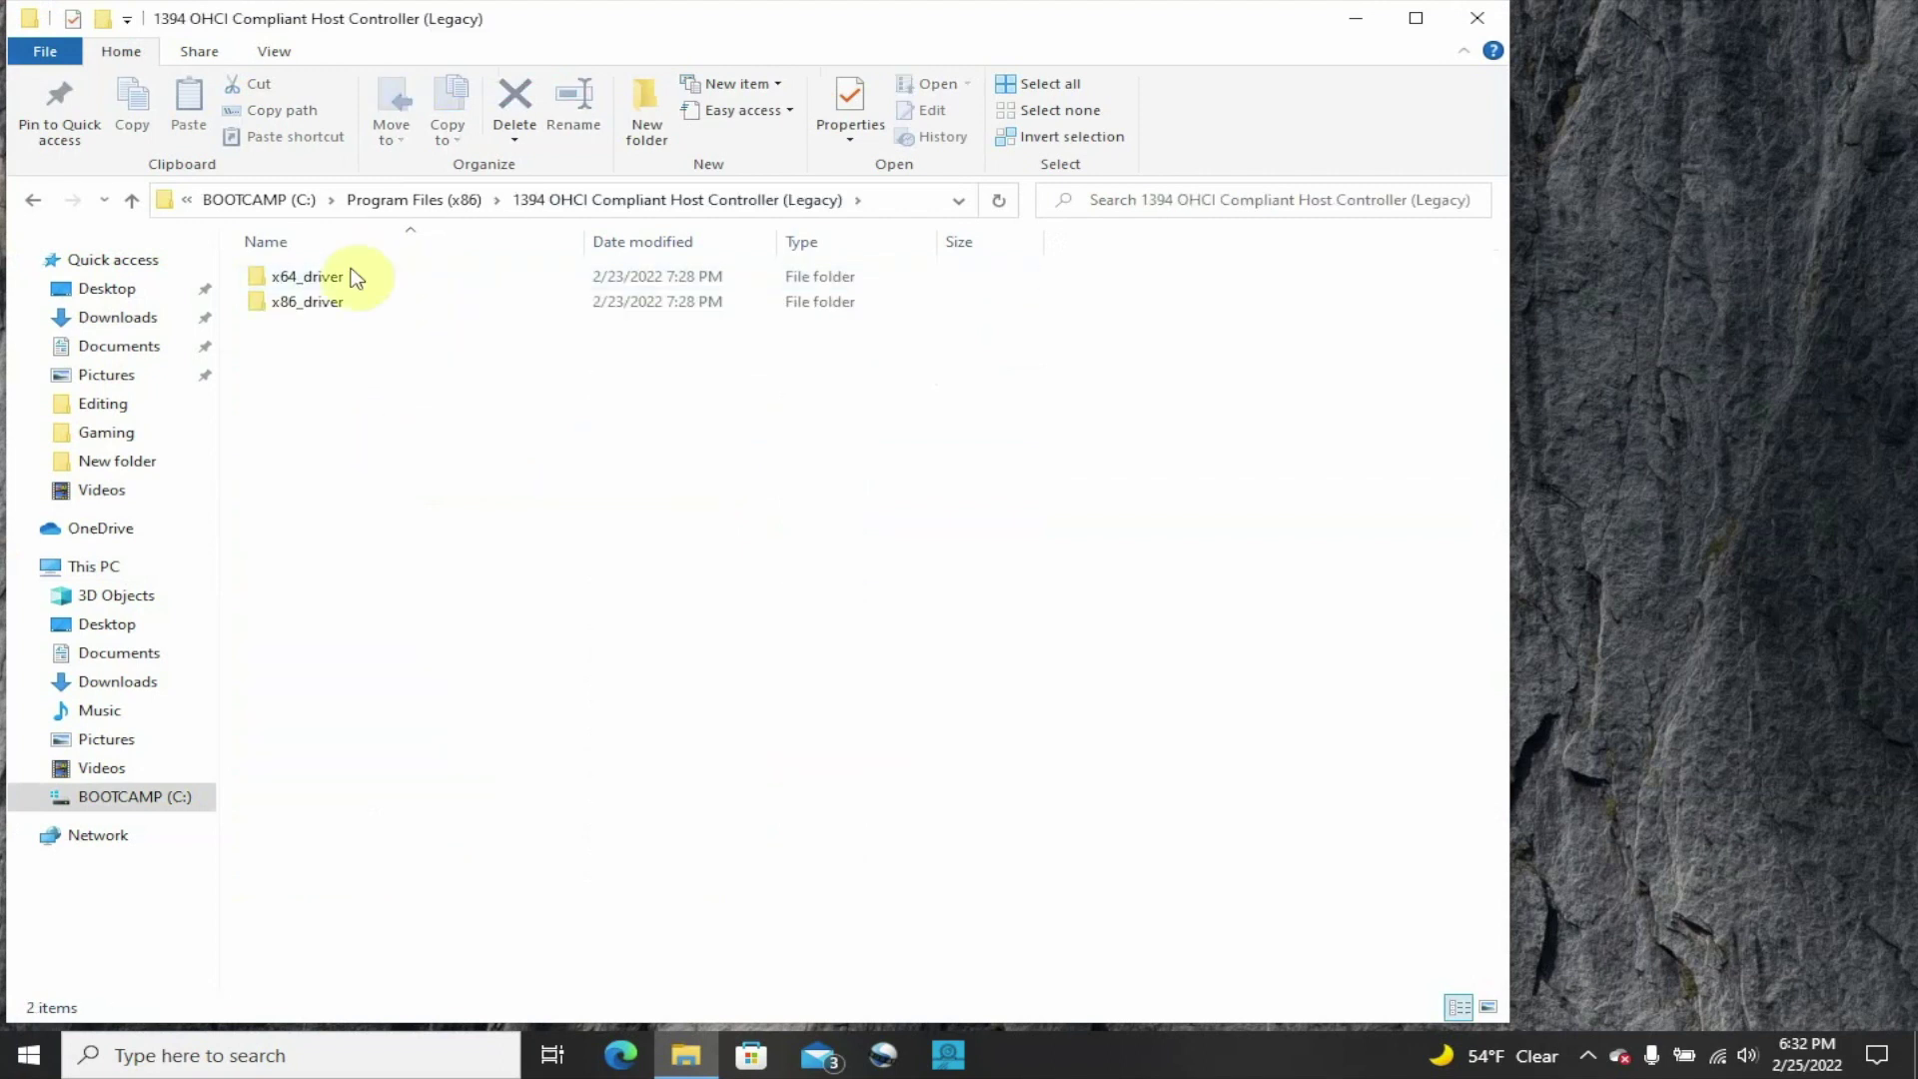
pyautogui.doubleClick(354, 284)
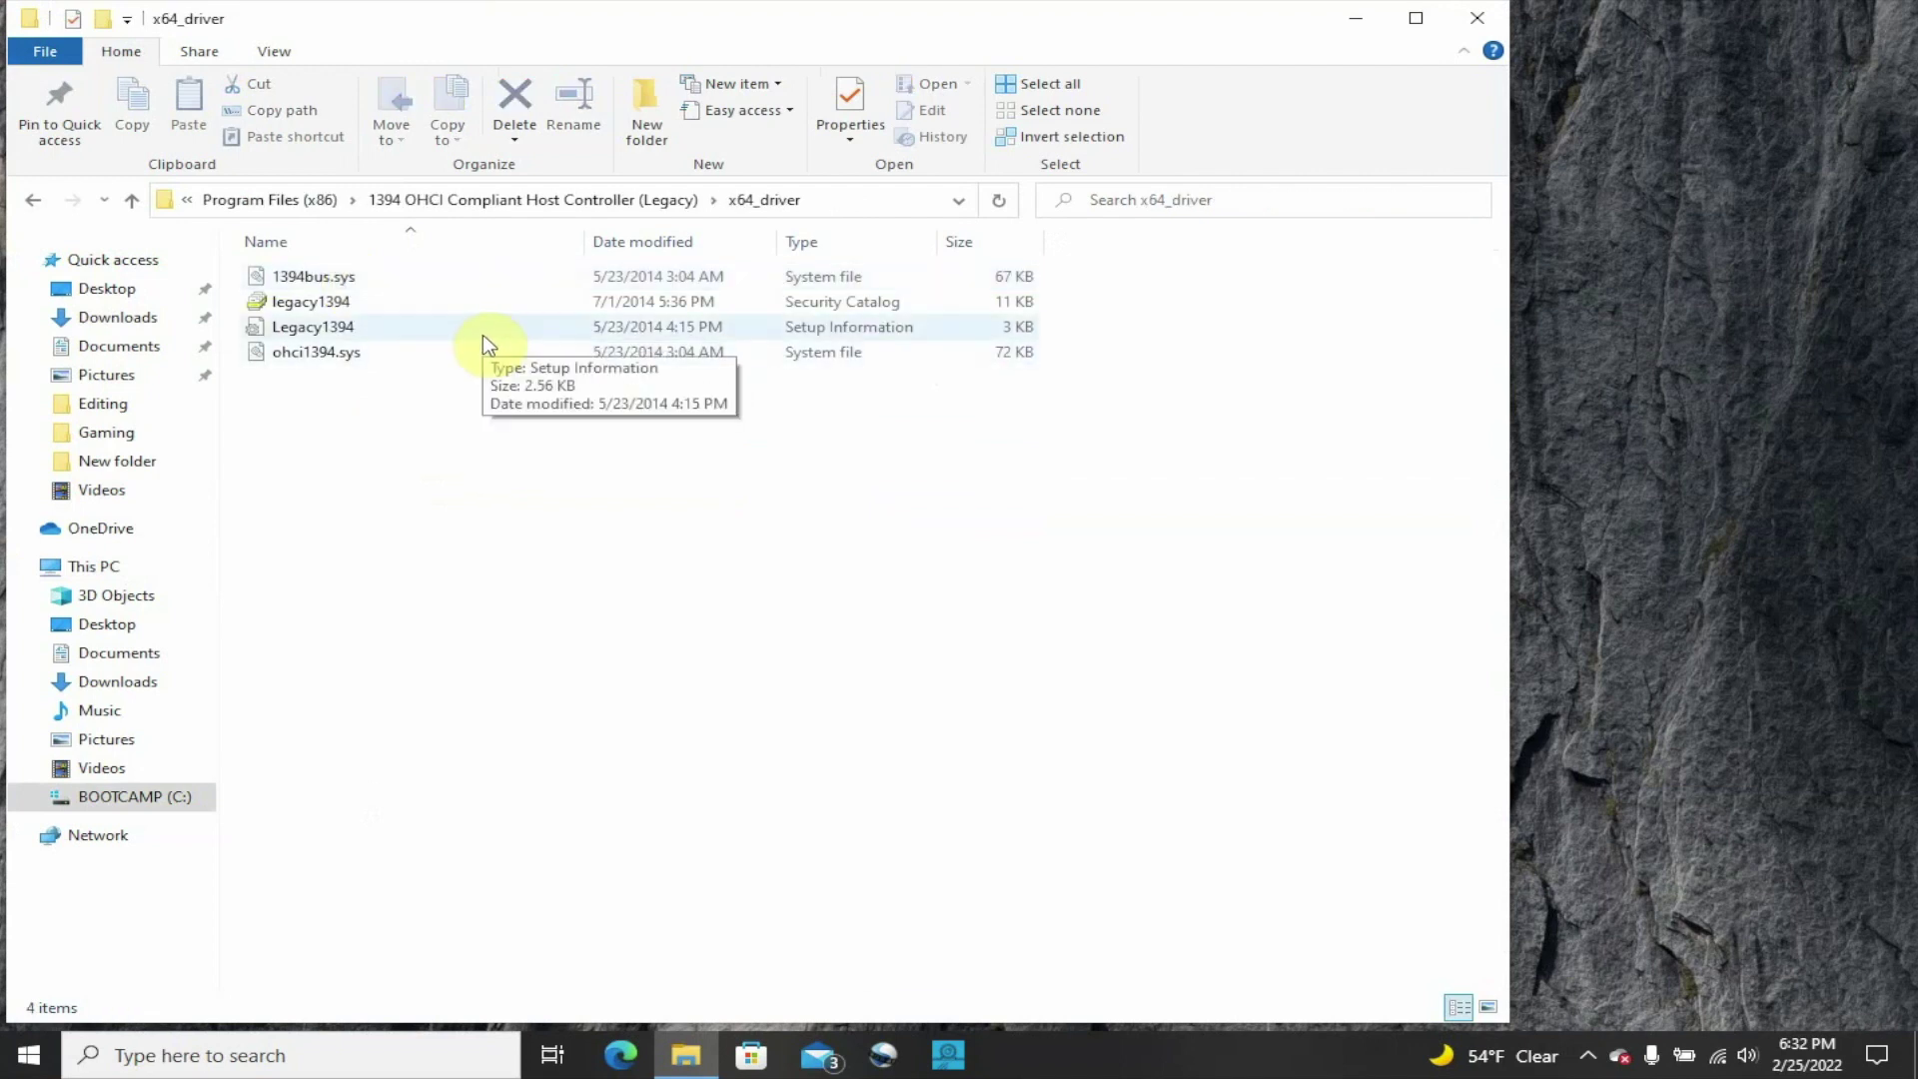
pyautogui.rightClick(345, 335)
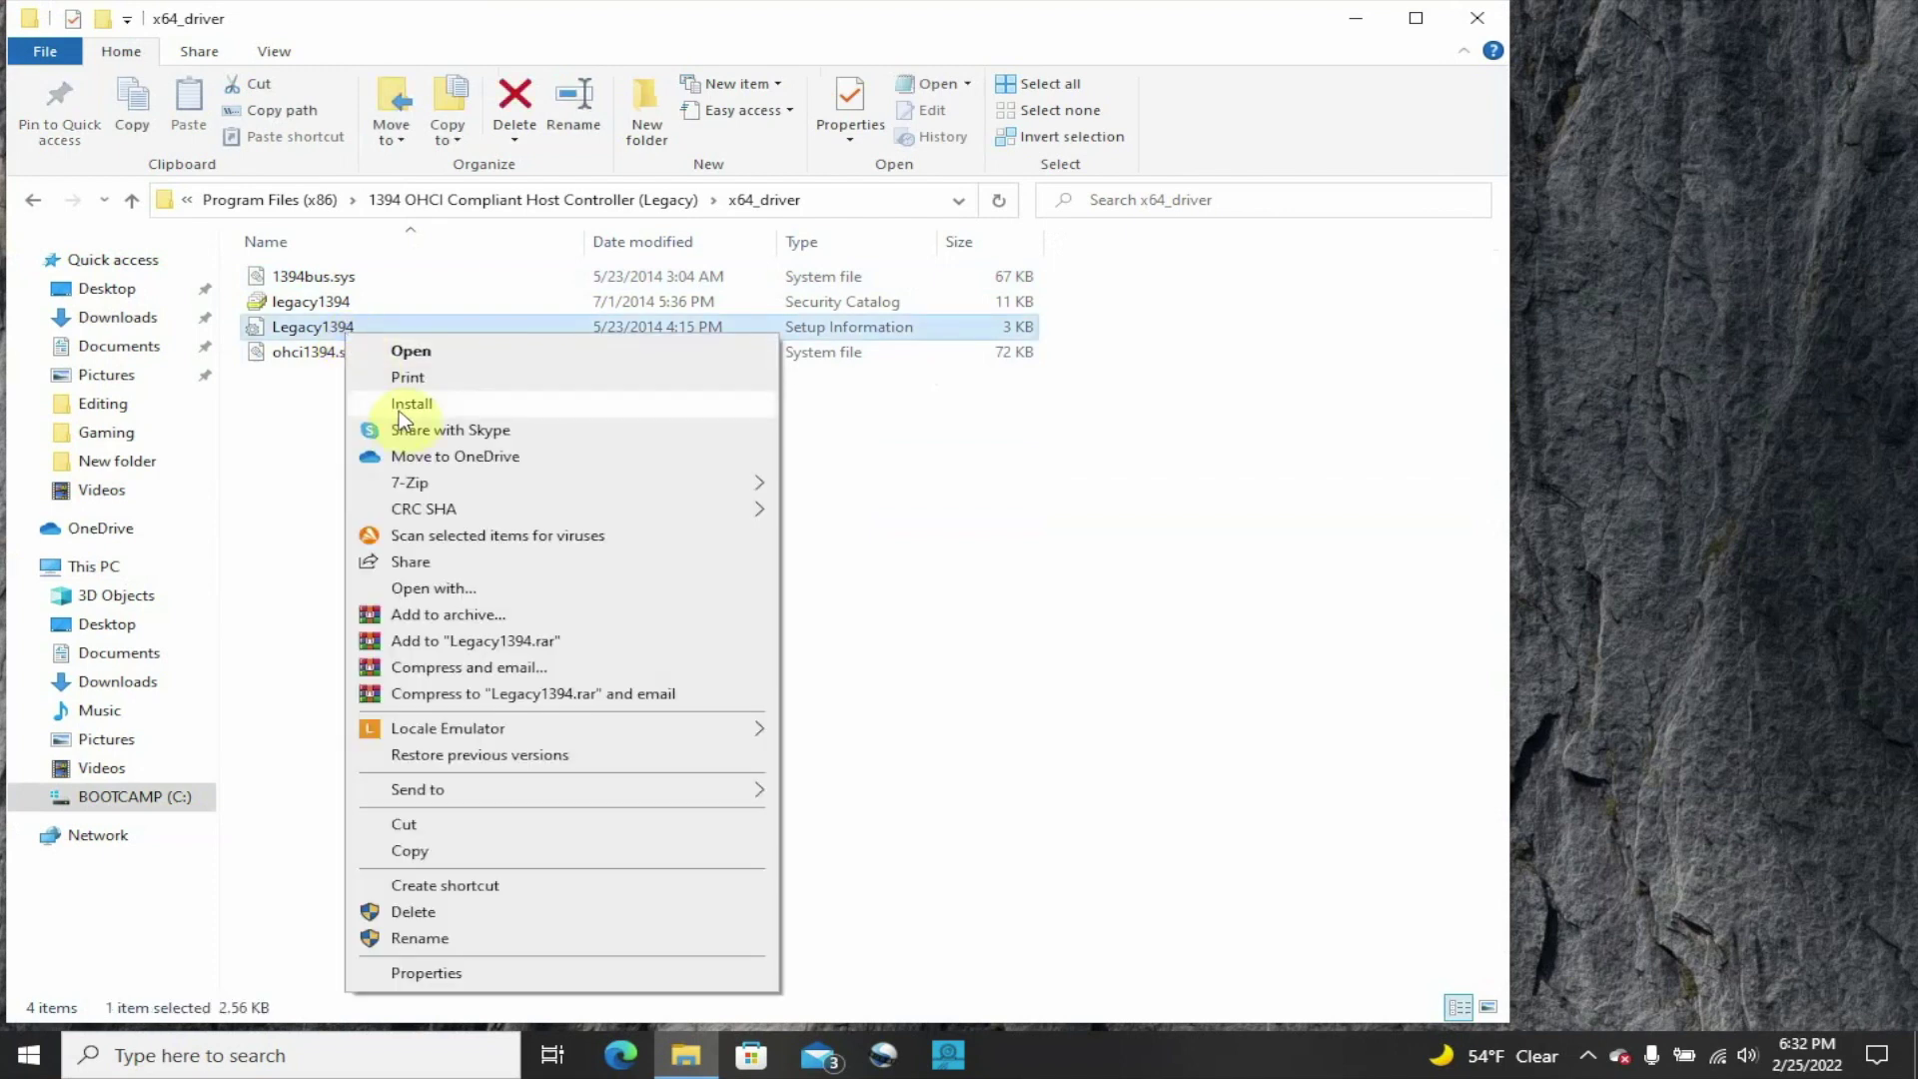
pyautogui.click(871, 505)
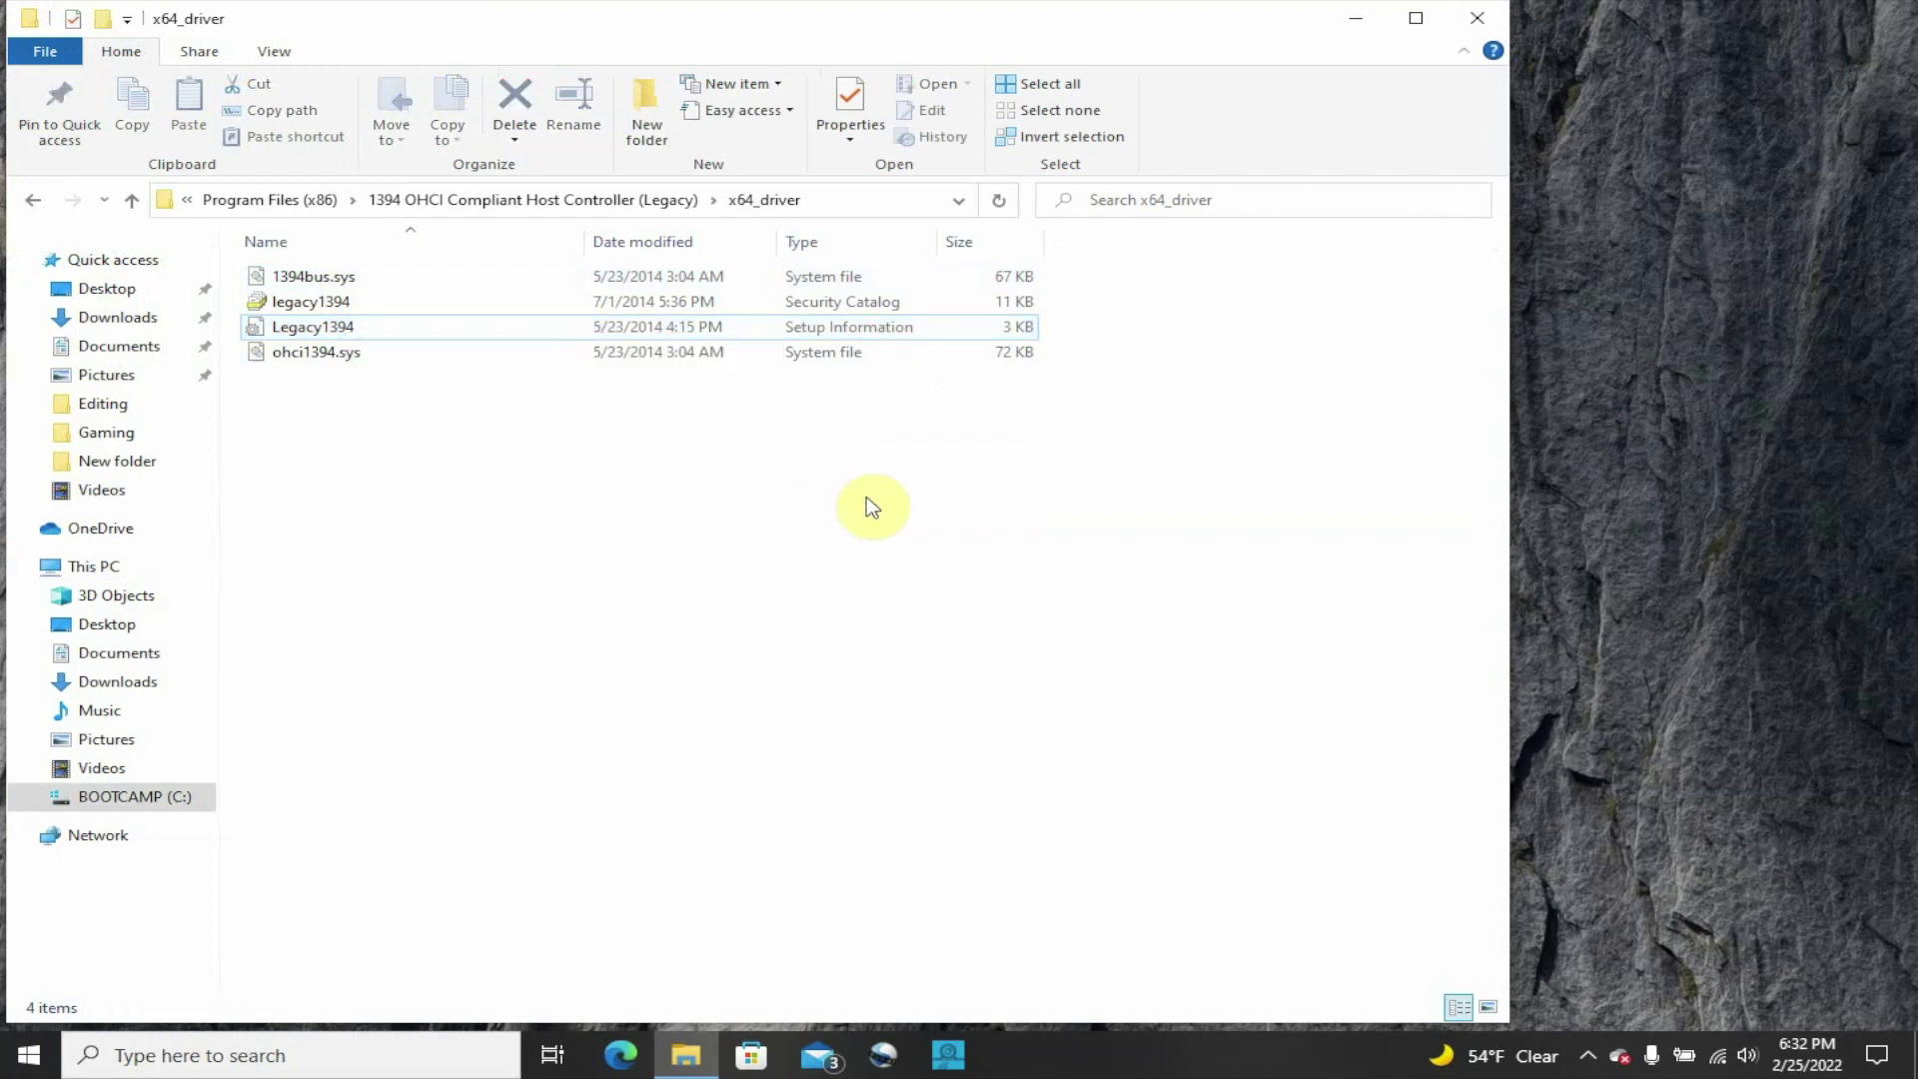
# Close the driver folder window and launch Device Manager with devmgmt.msc
pyautogui.click(1477, 18)
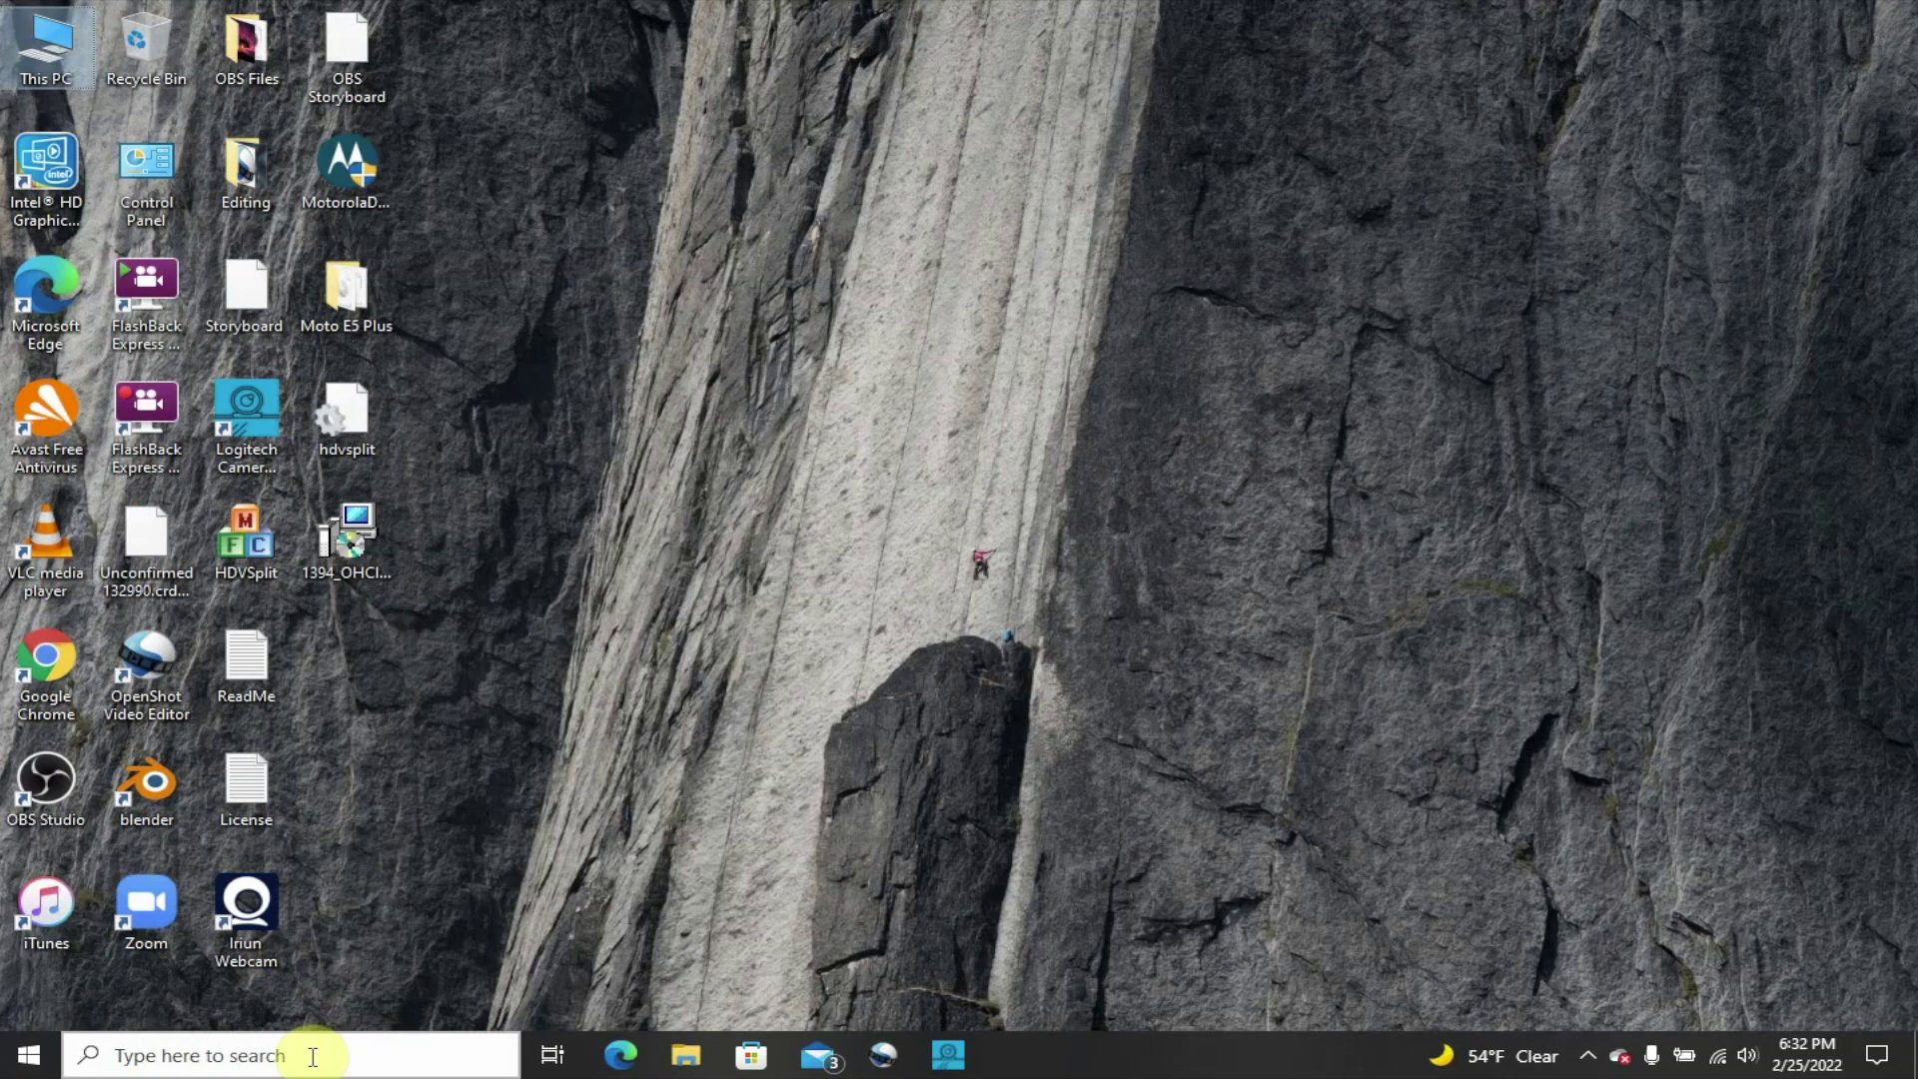
pyautogui.press('super+r')
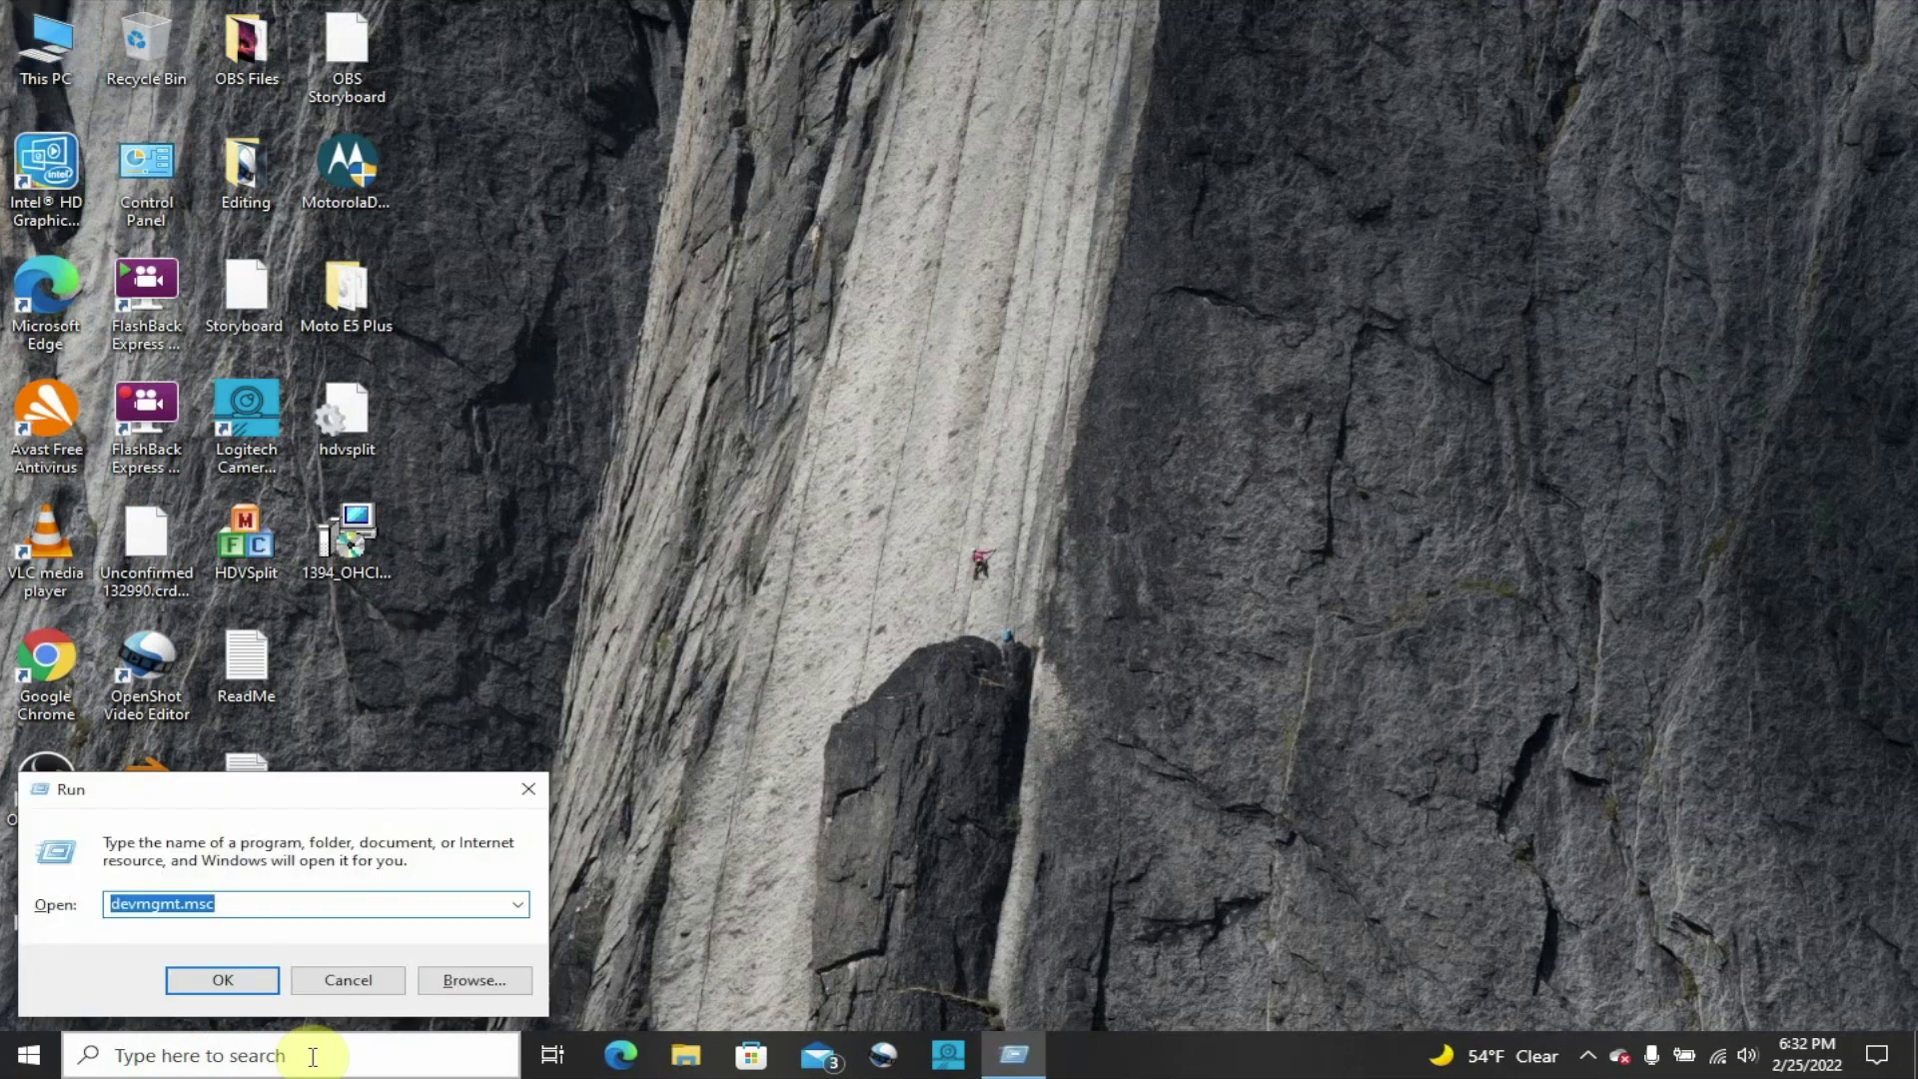
pyautogui.press('Return')
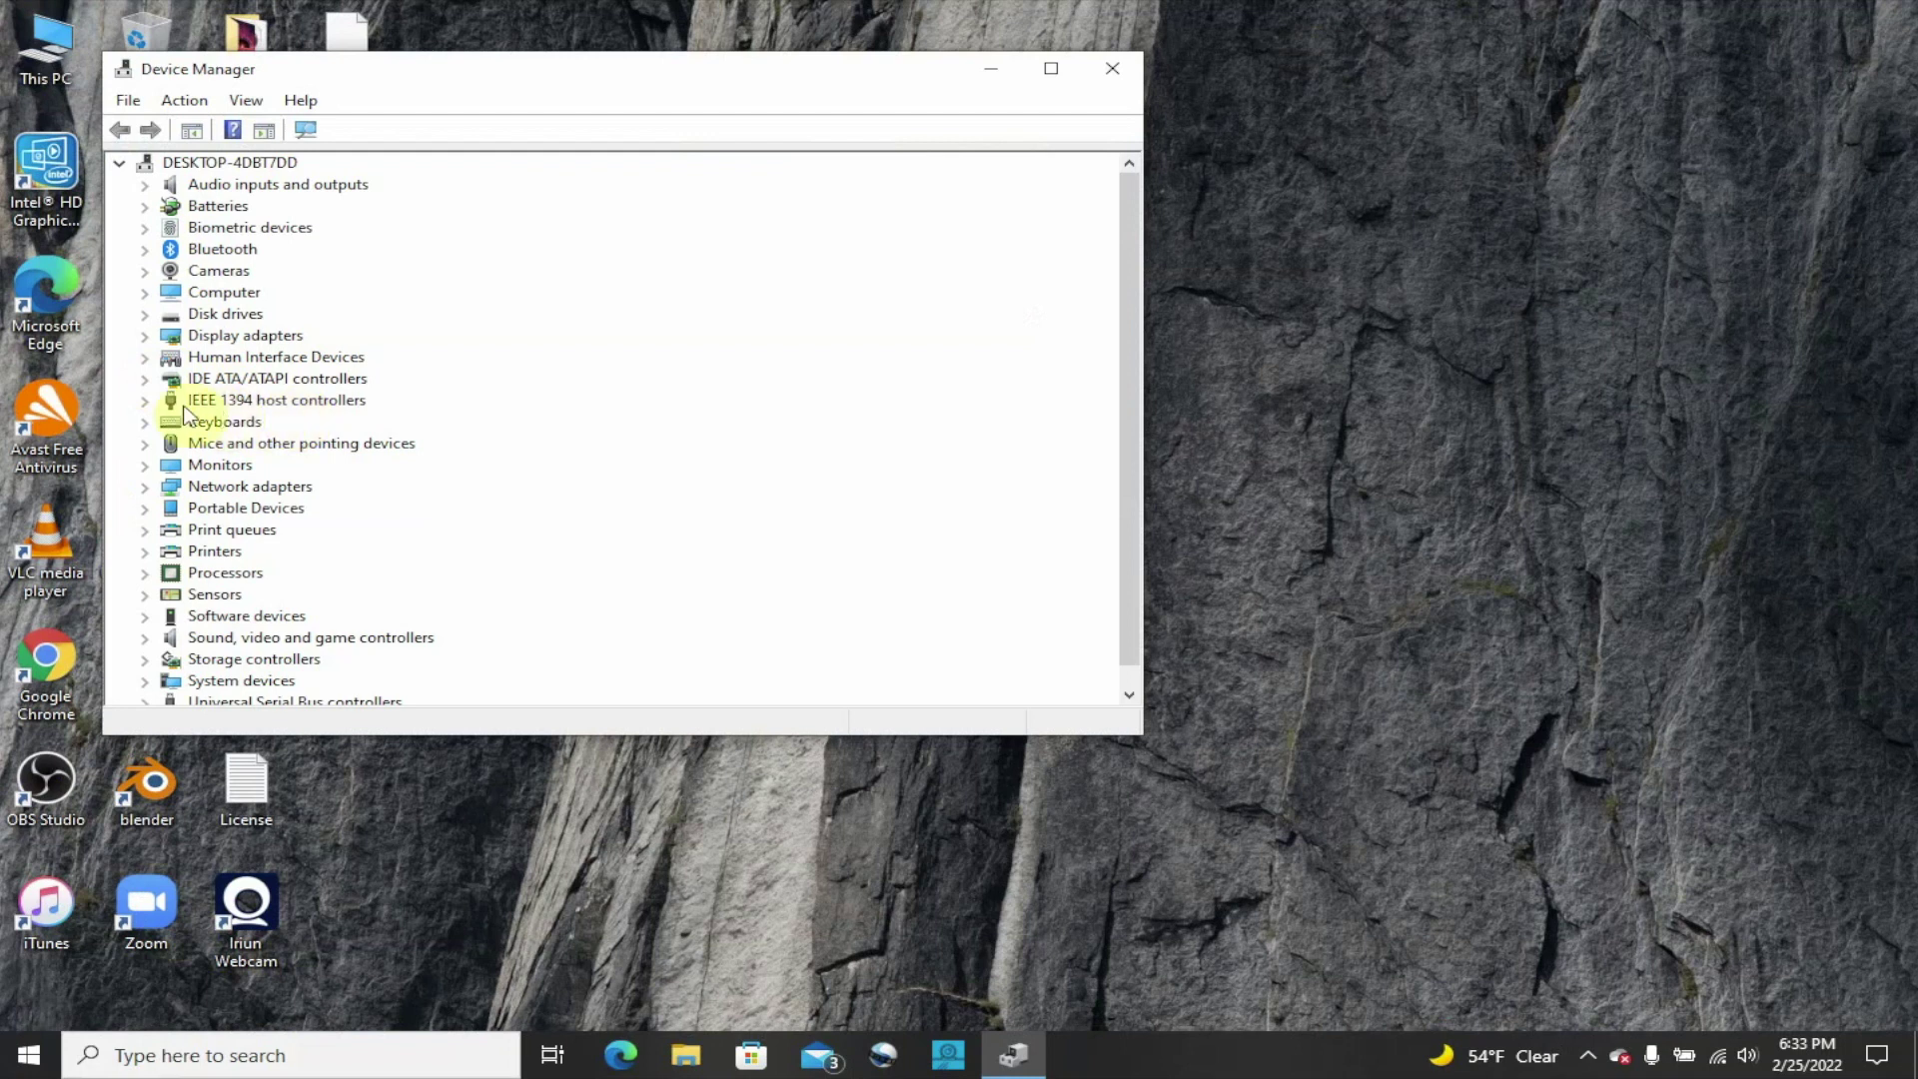
# Expand IEEE 1394 host controllers and bring up the Legacy controller's context menu
pyautogui.click(144, 402)
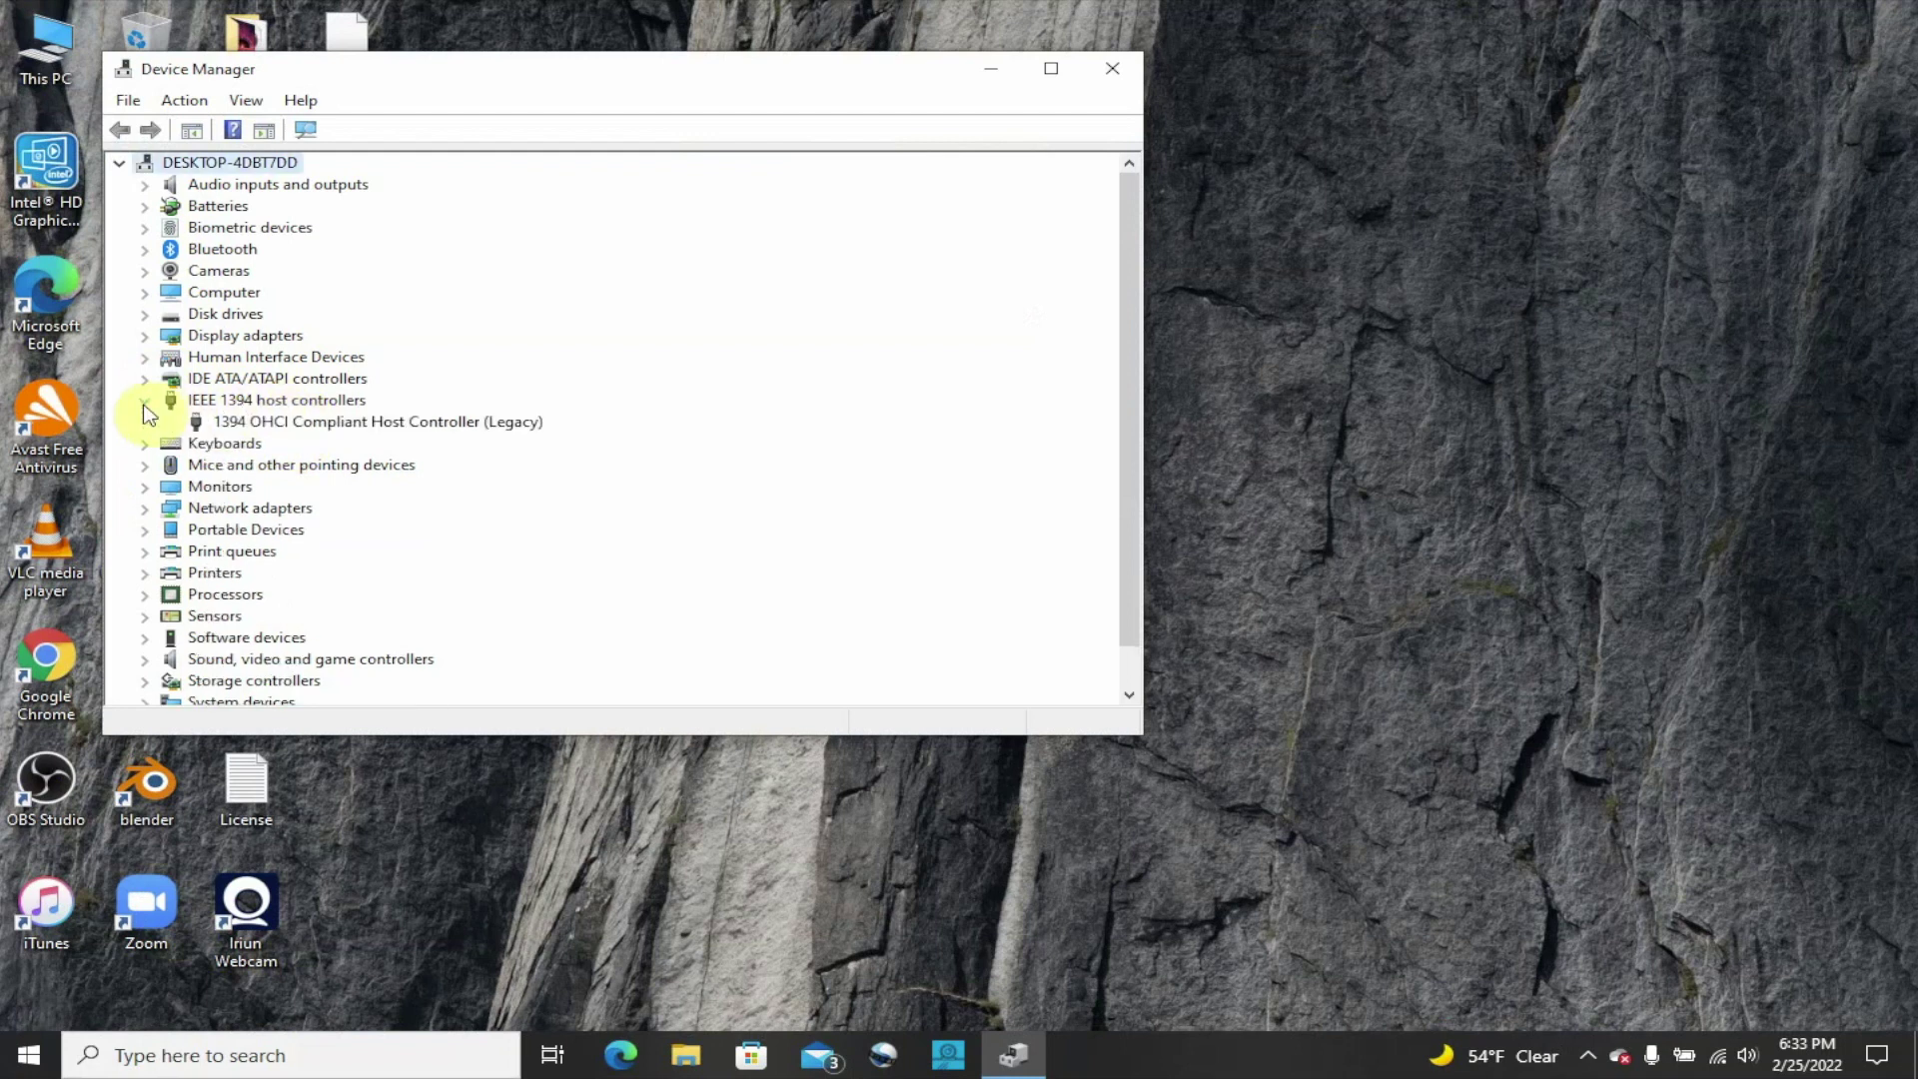
pyautogui.rightClick(320, 438)
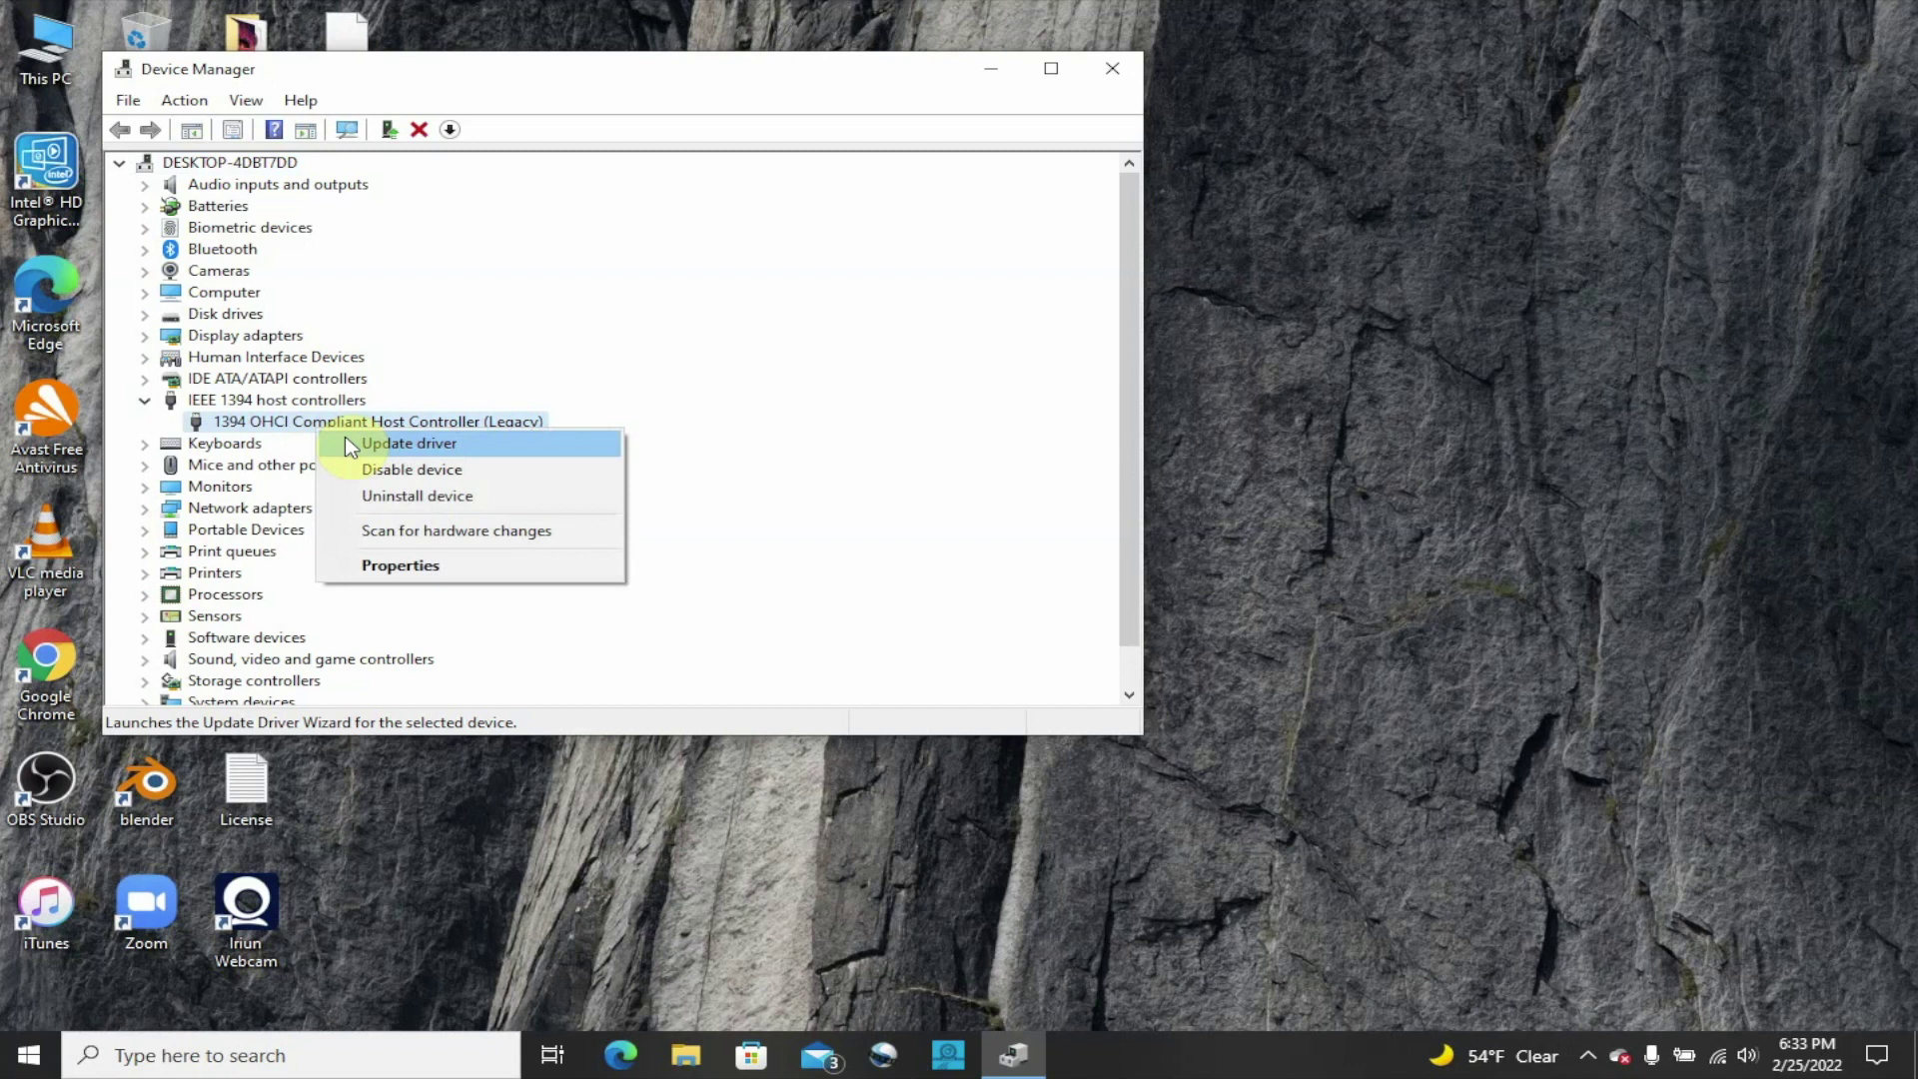
pyautogui.click(255, 428)
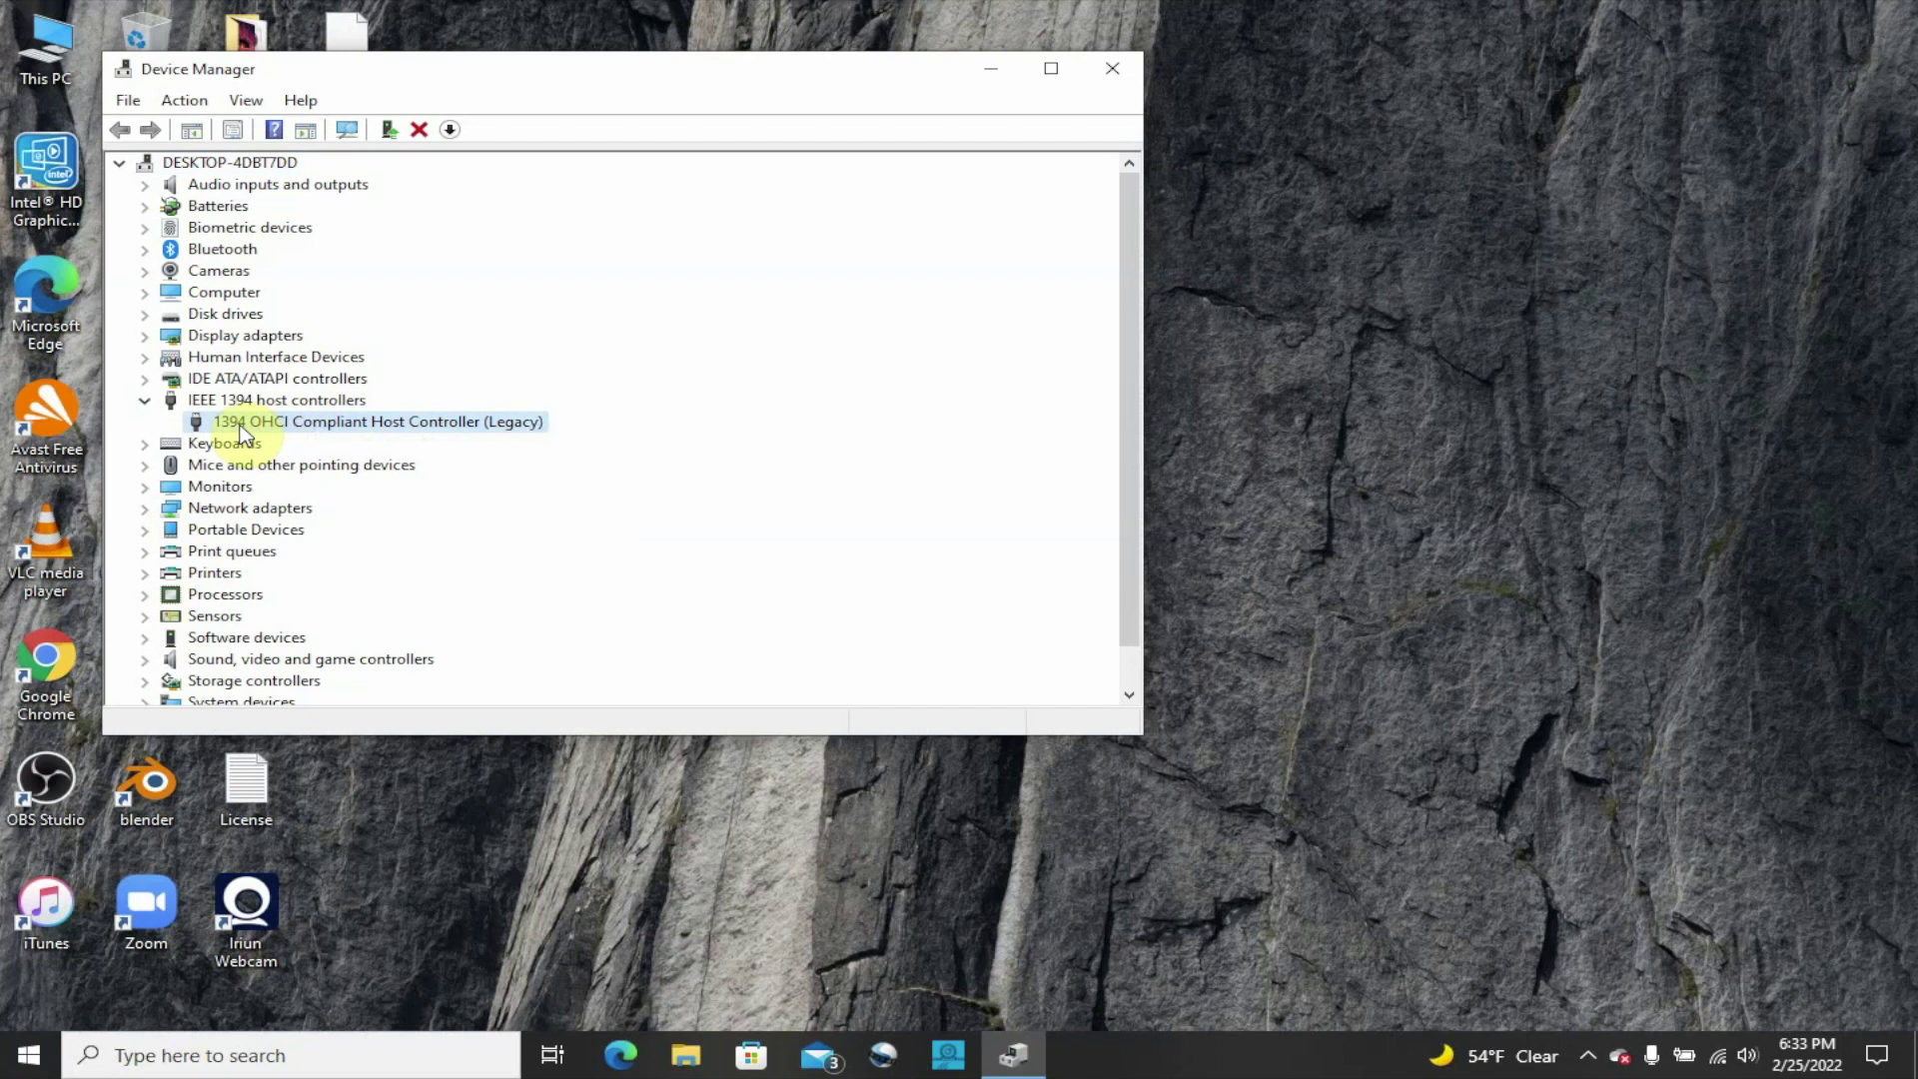
pyautogui.rightClick(243, 431)
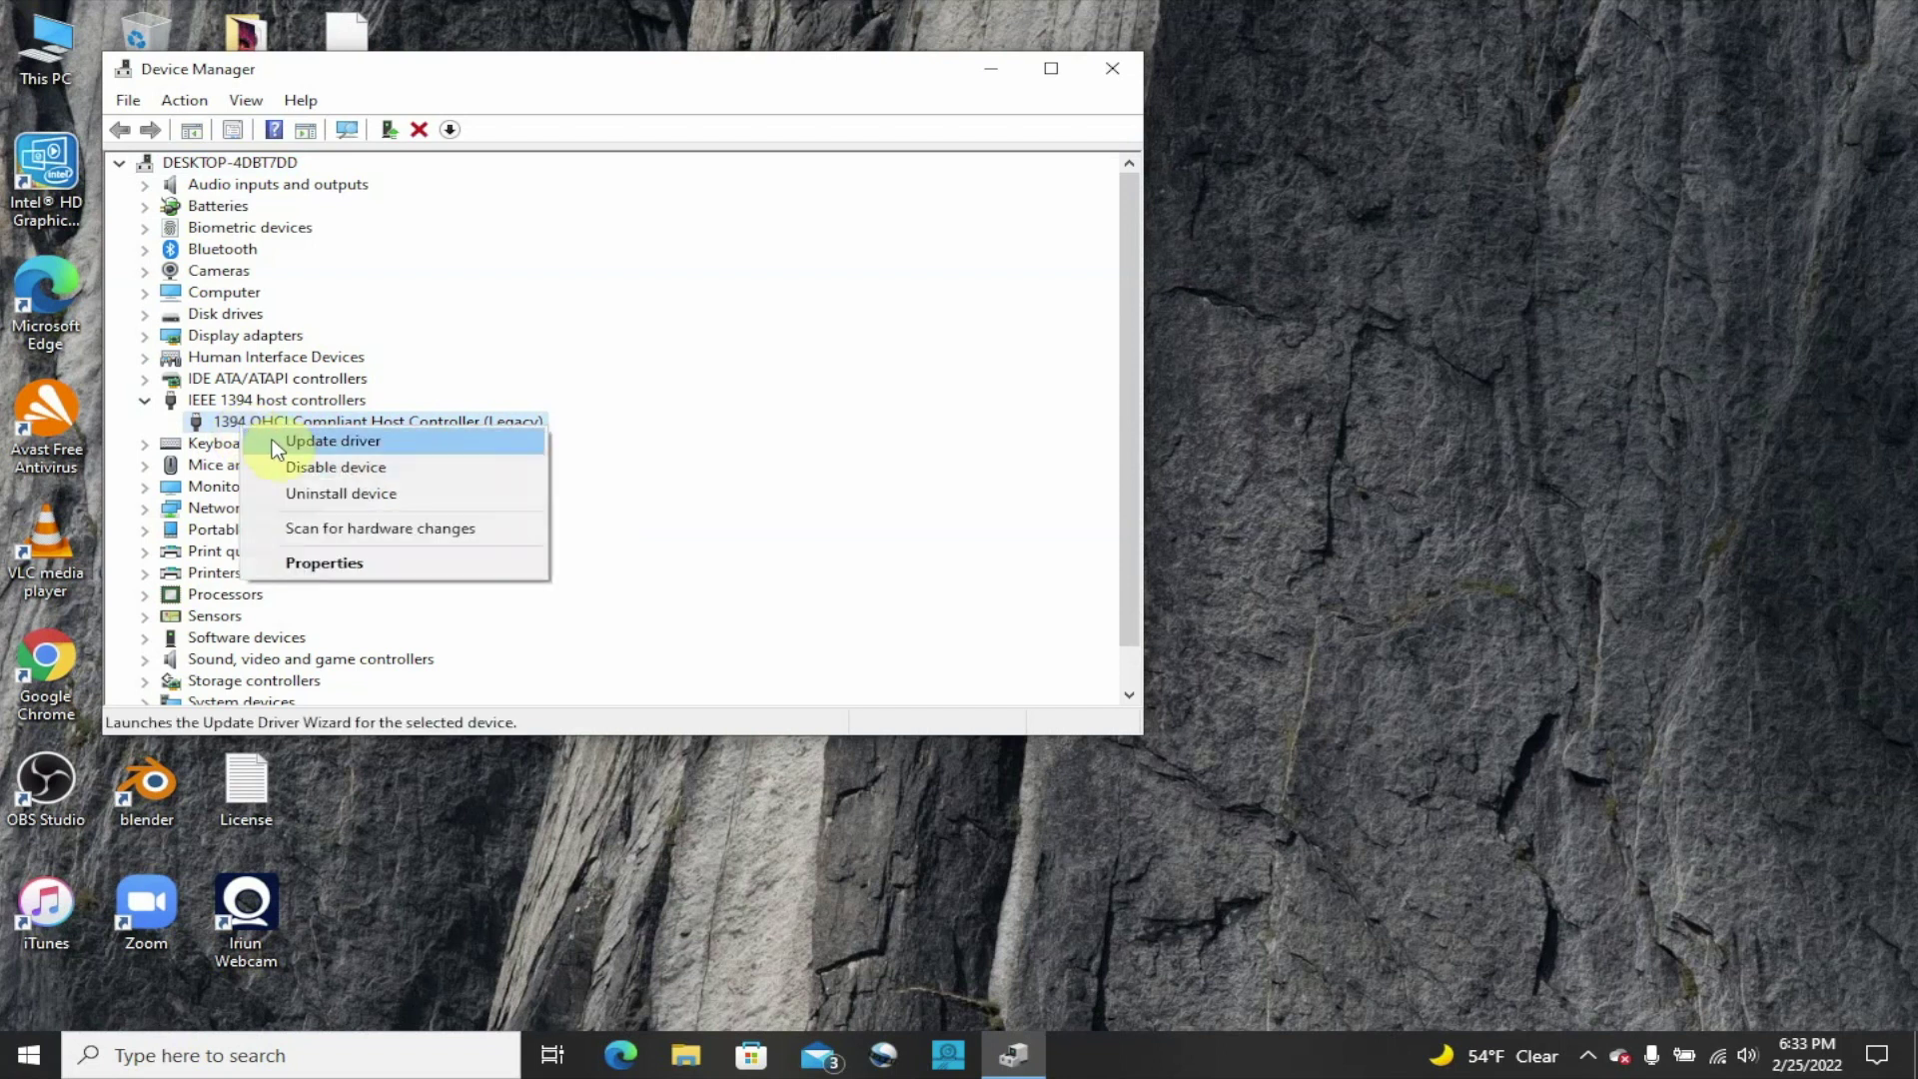
# Show the controller's compatible driver list under Update driver, then cancel without changes
pyautogui.click(278, 444)
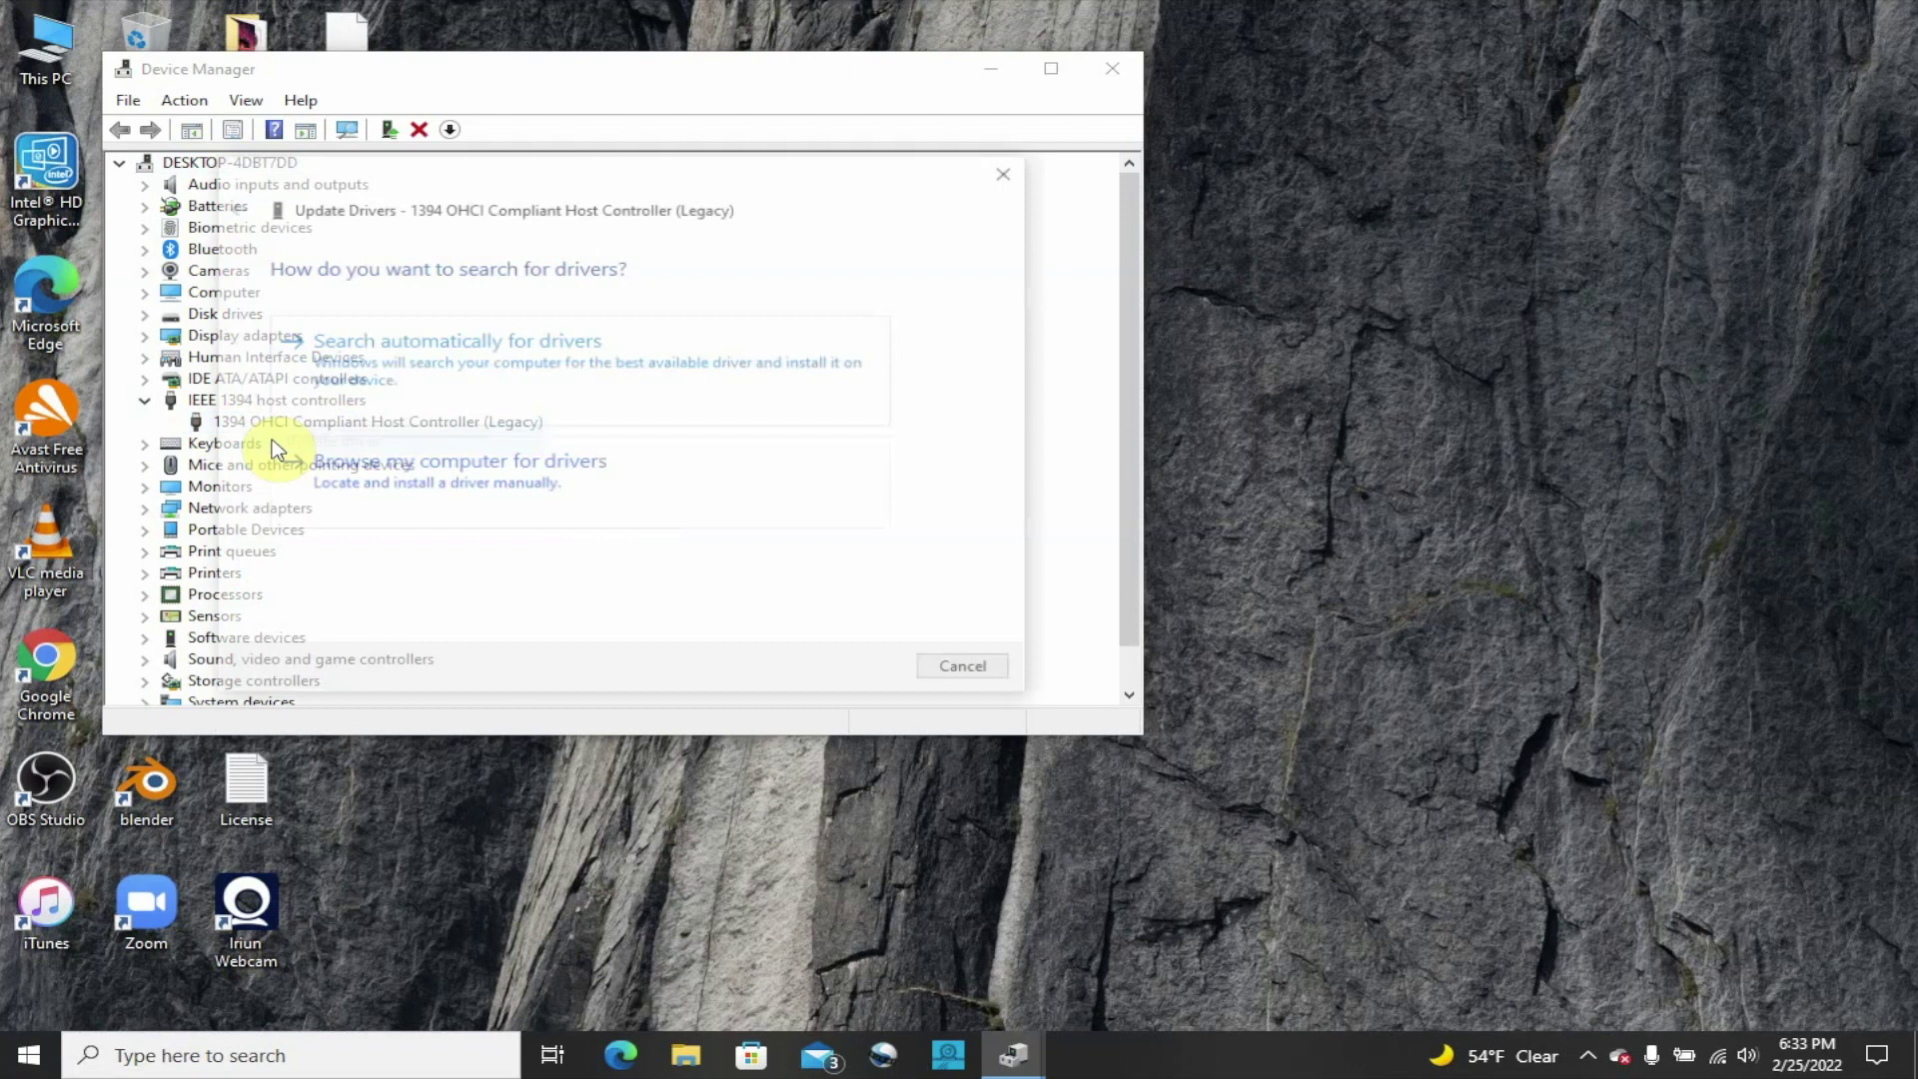
pyautogui.click(440, 503)
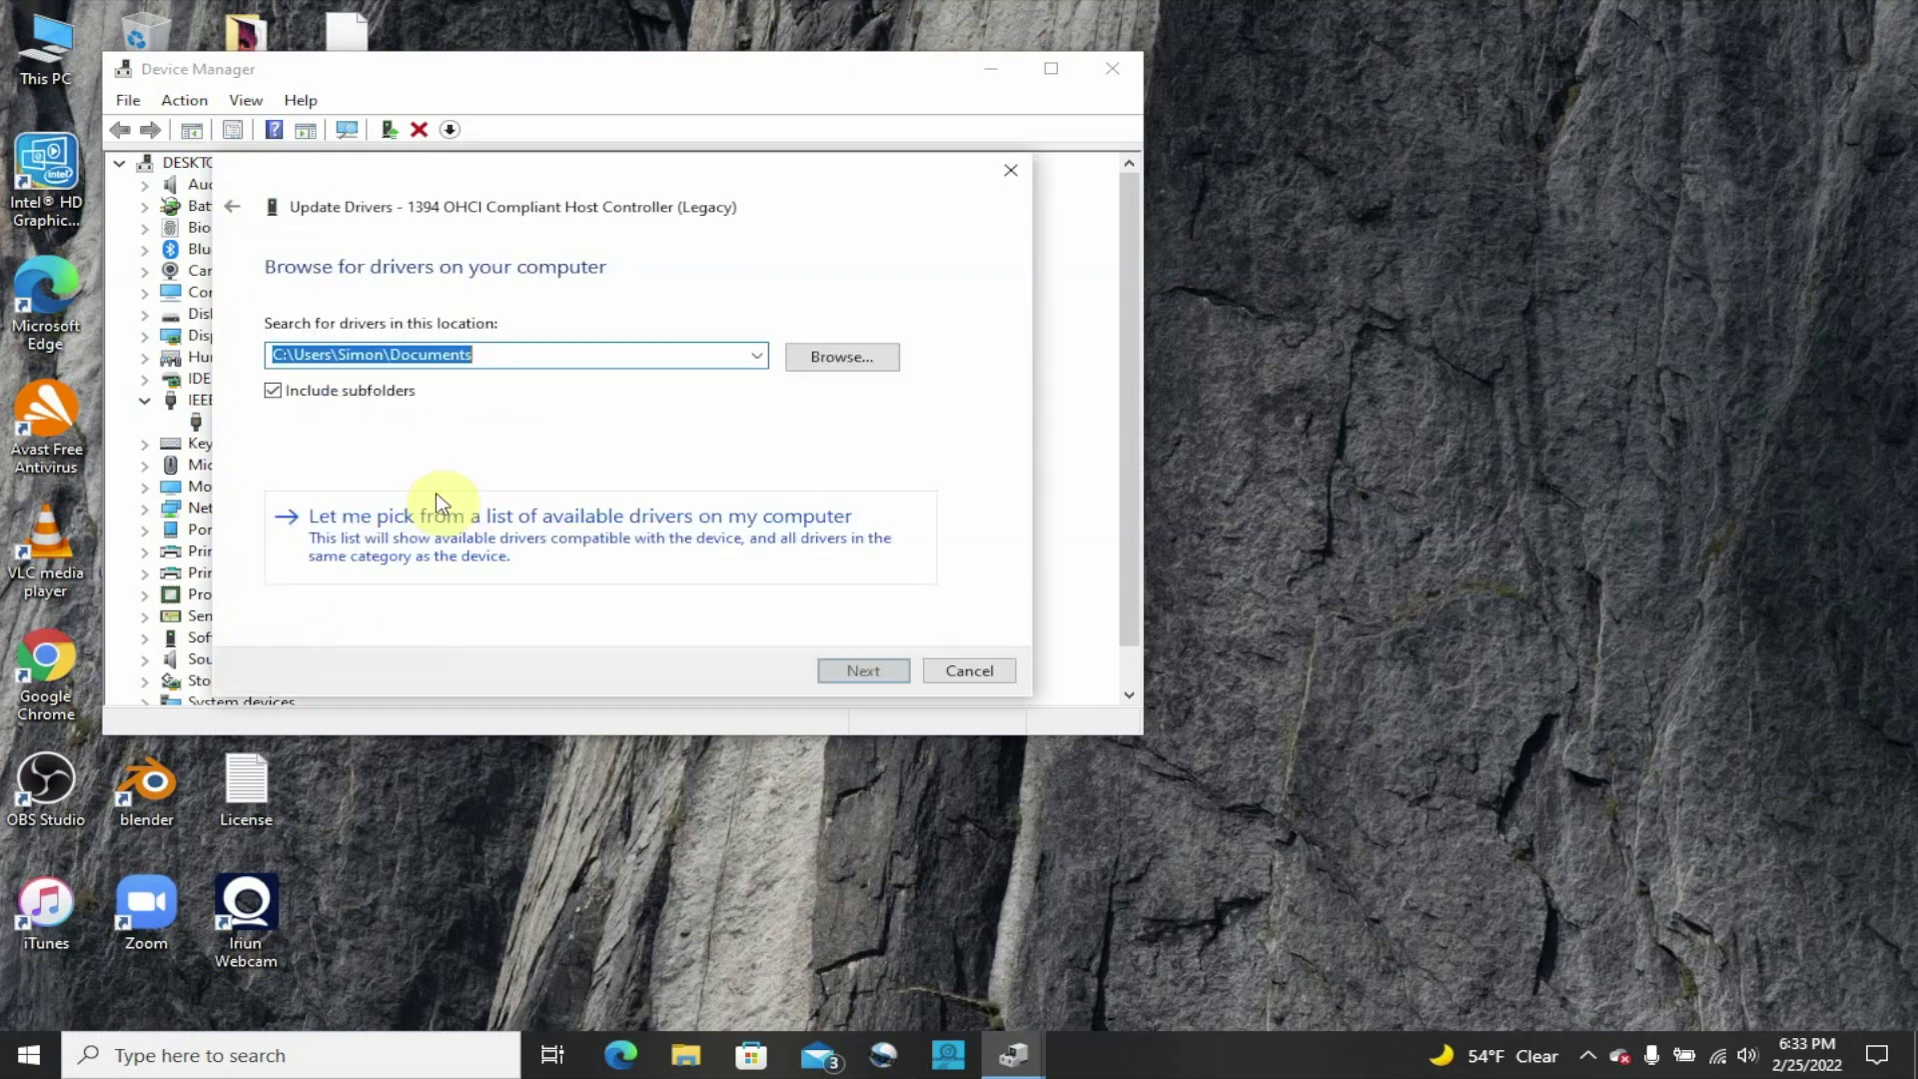
pyautogui.click(536, 557)
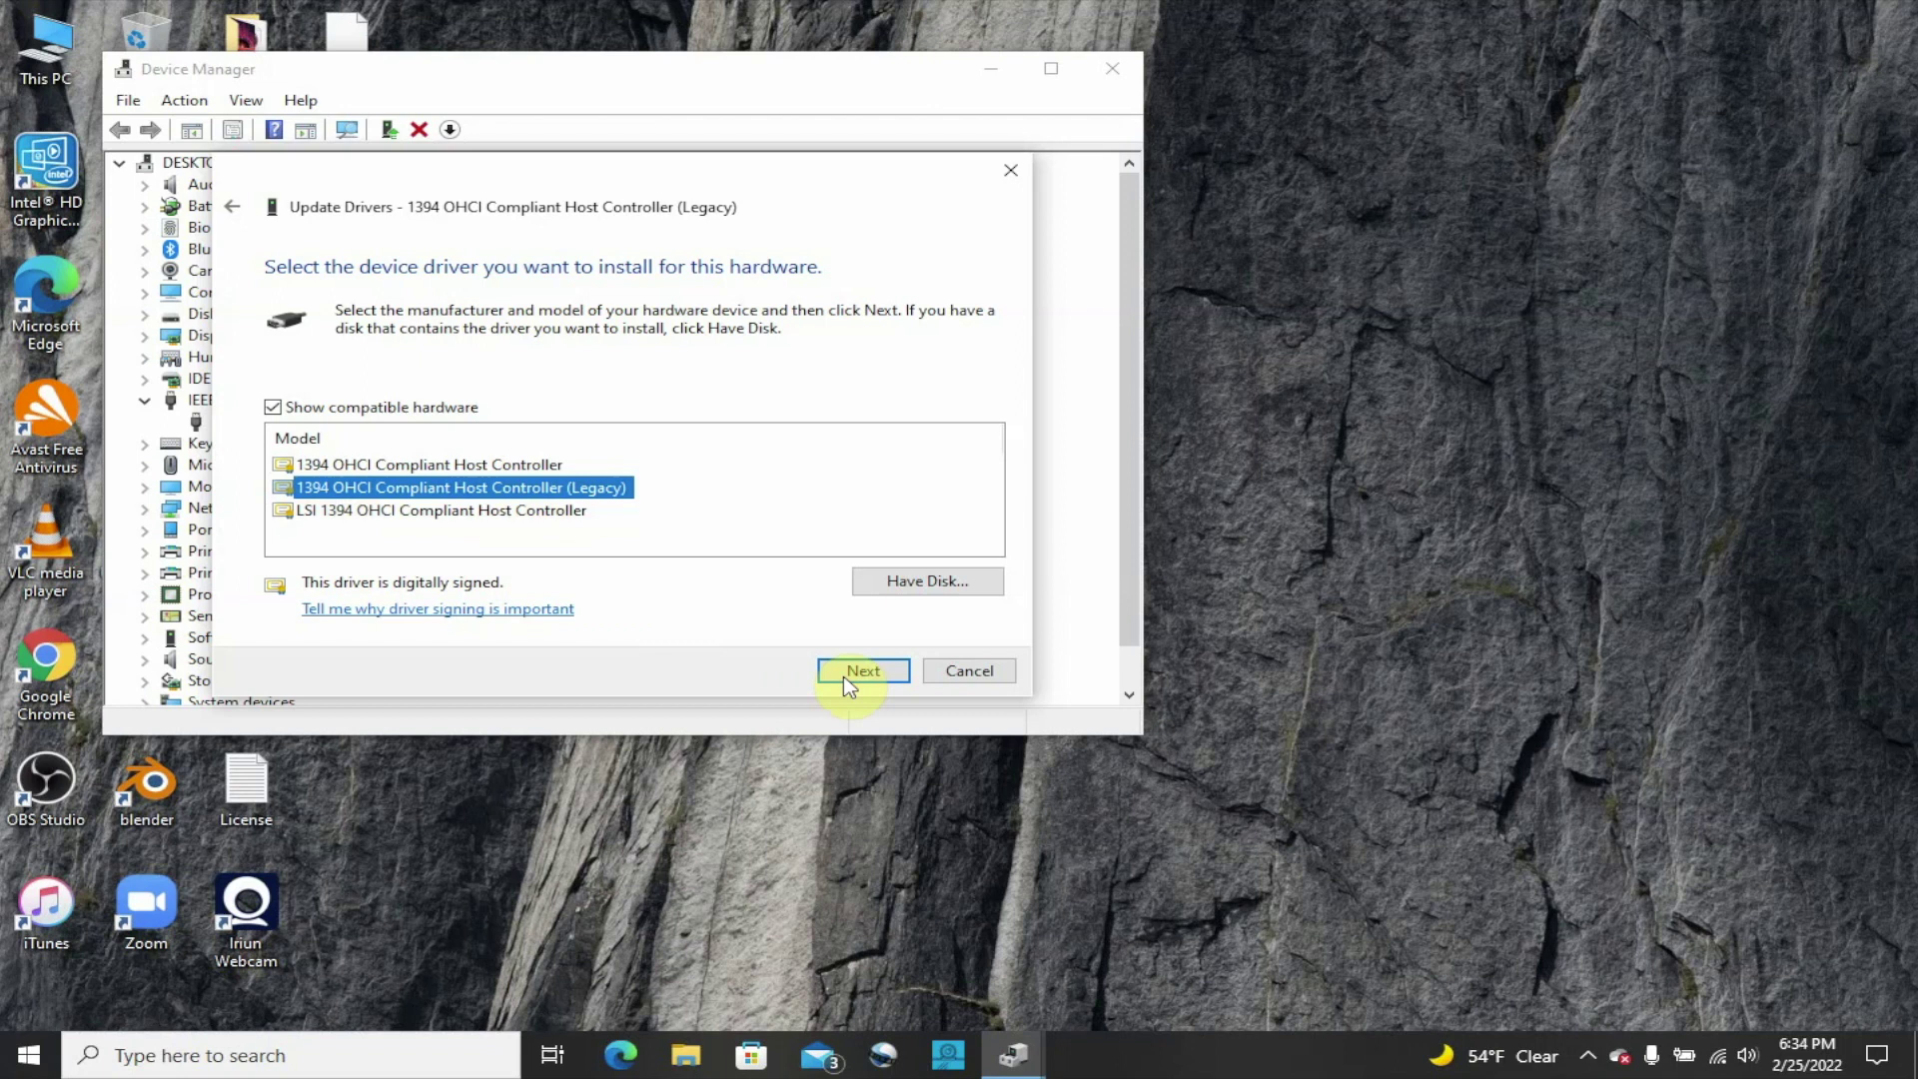
pyautogui.click(968, 677)
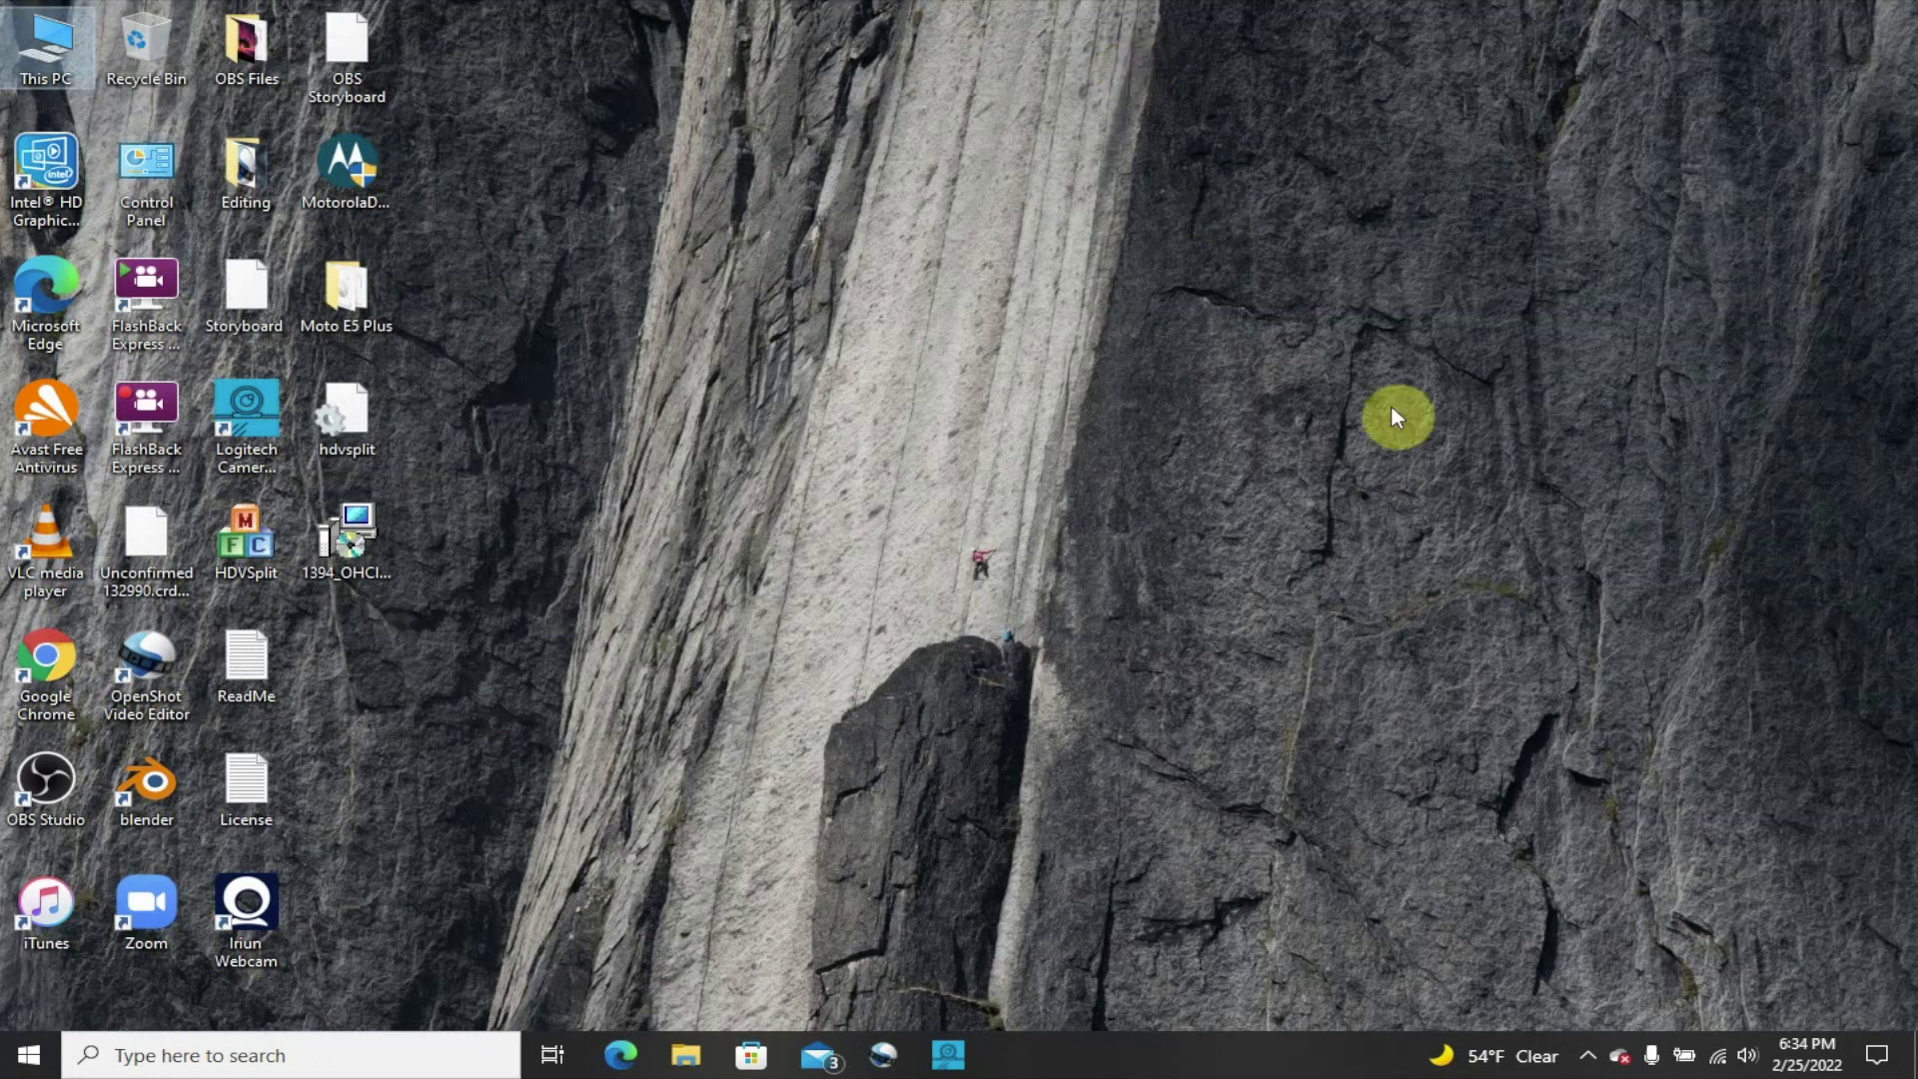
# Show the Safely Remove Hardware list with Eject IEEE 1394 Controller
pyautogui.click(1588, 1055)
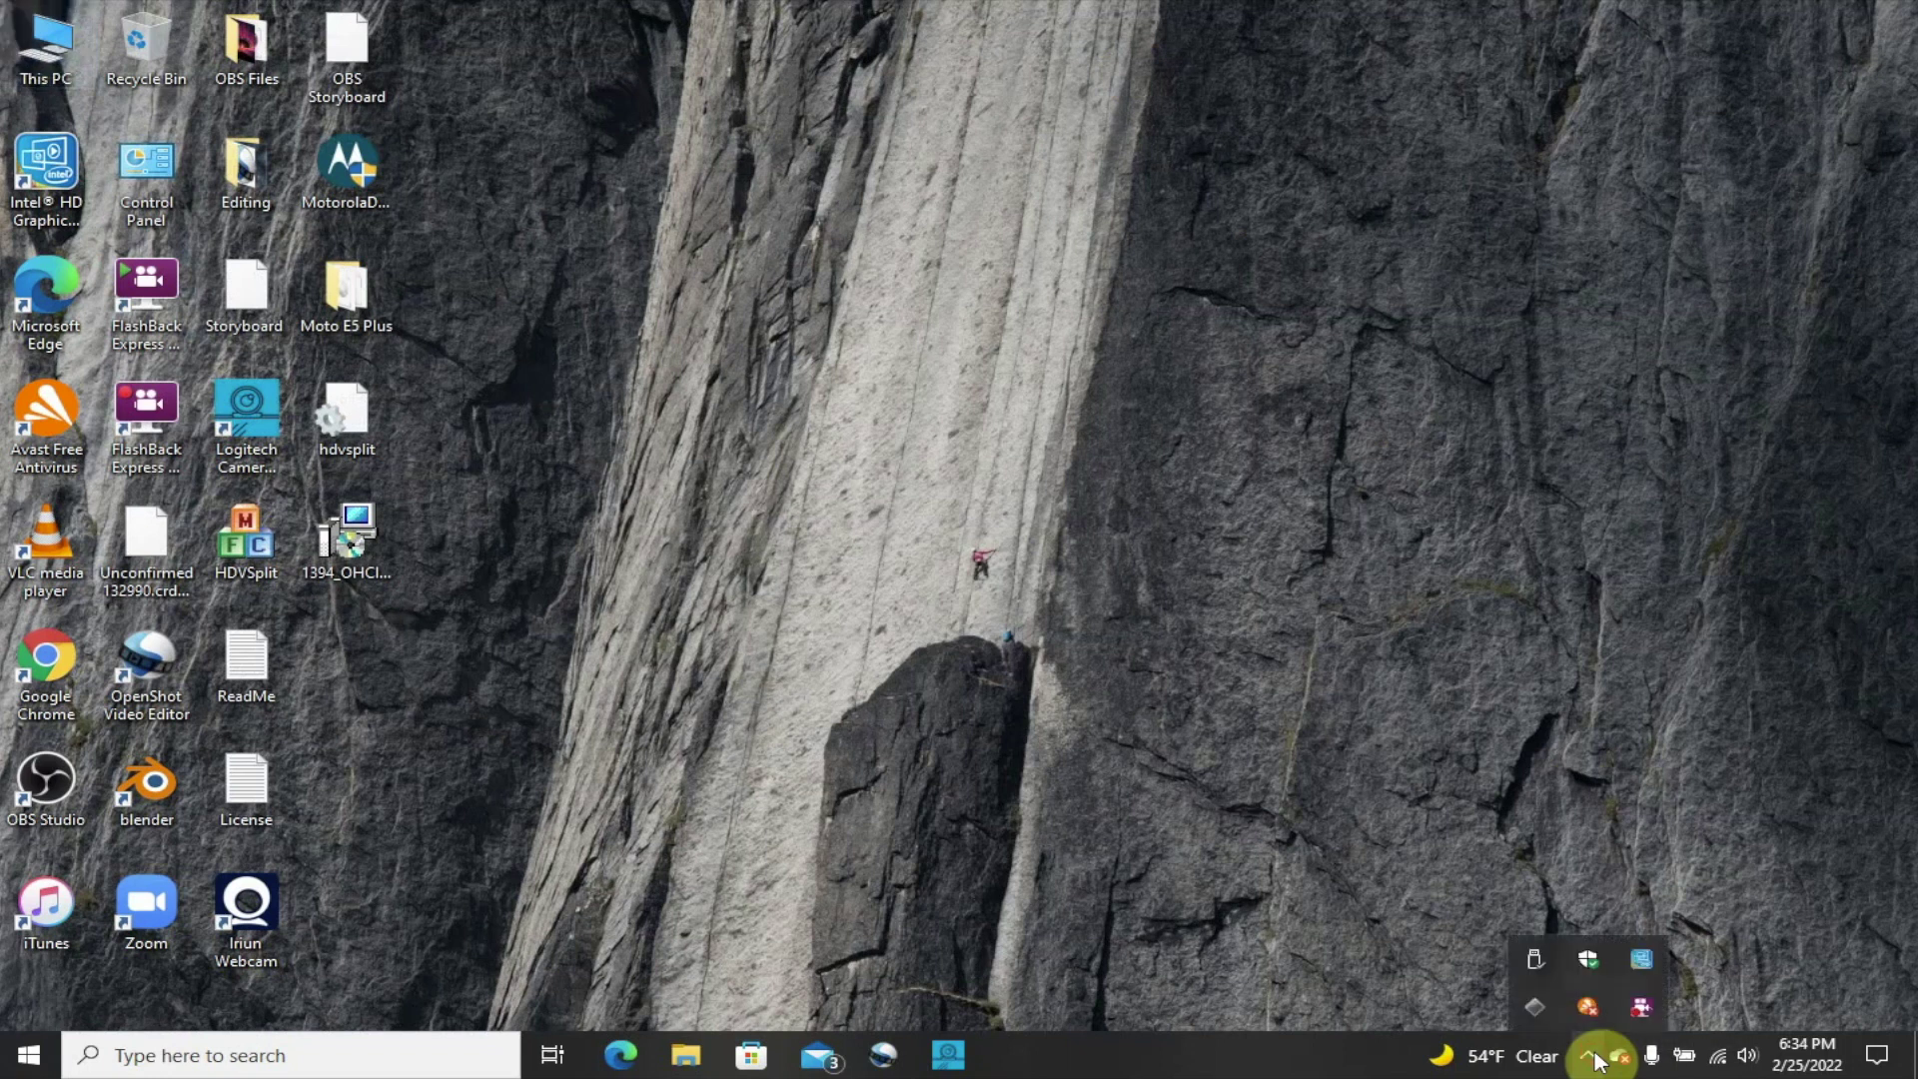
pyautogui.click(1536, 972)
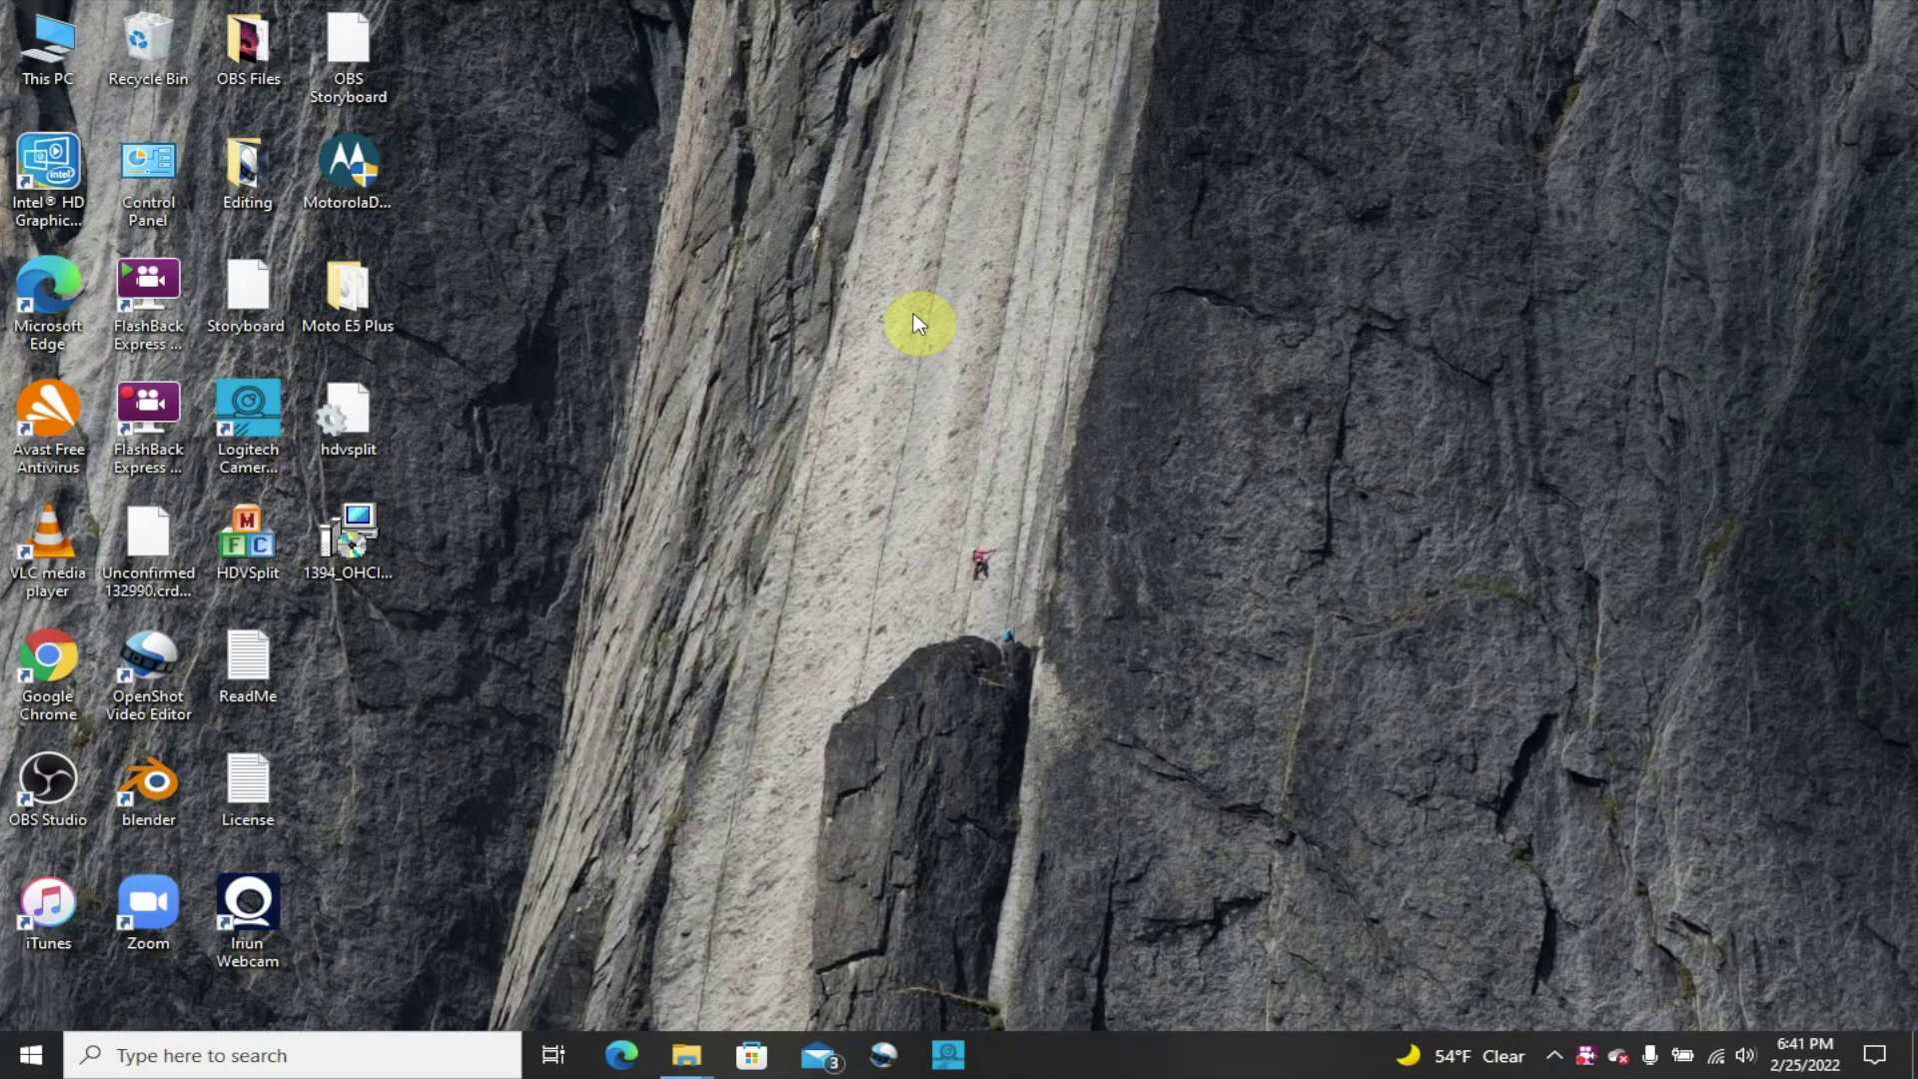
pyautogui.doubleClick(268, 559)
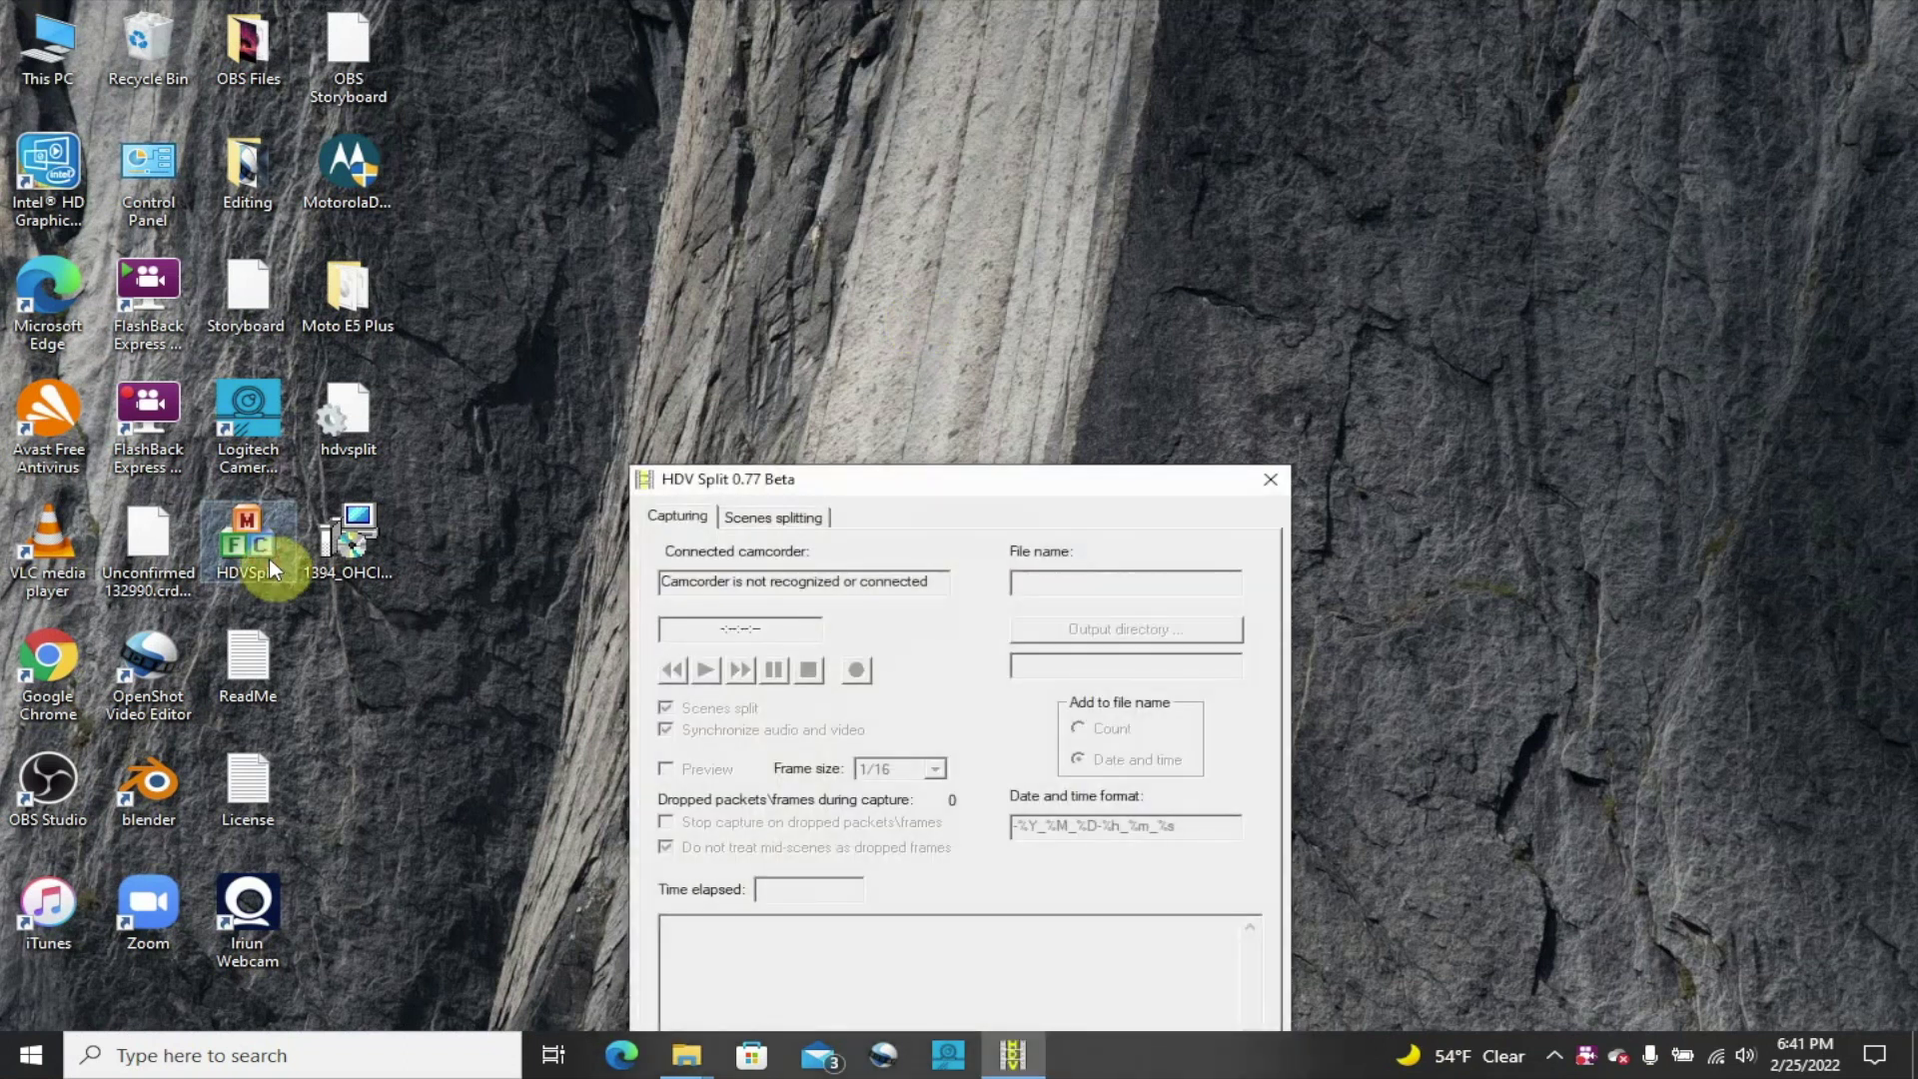
pyautogui.click(1270, 480)
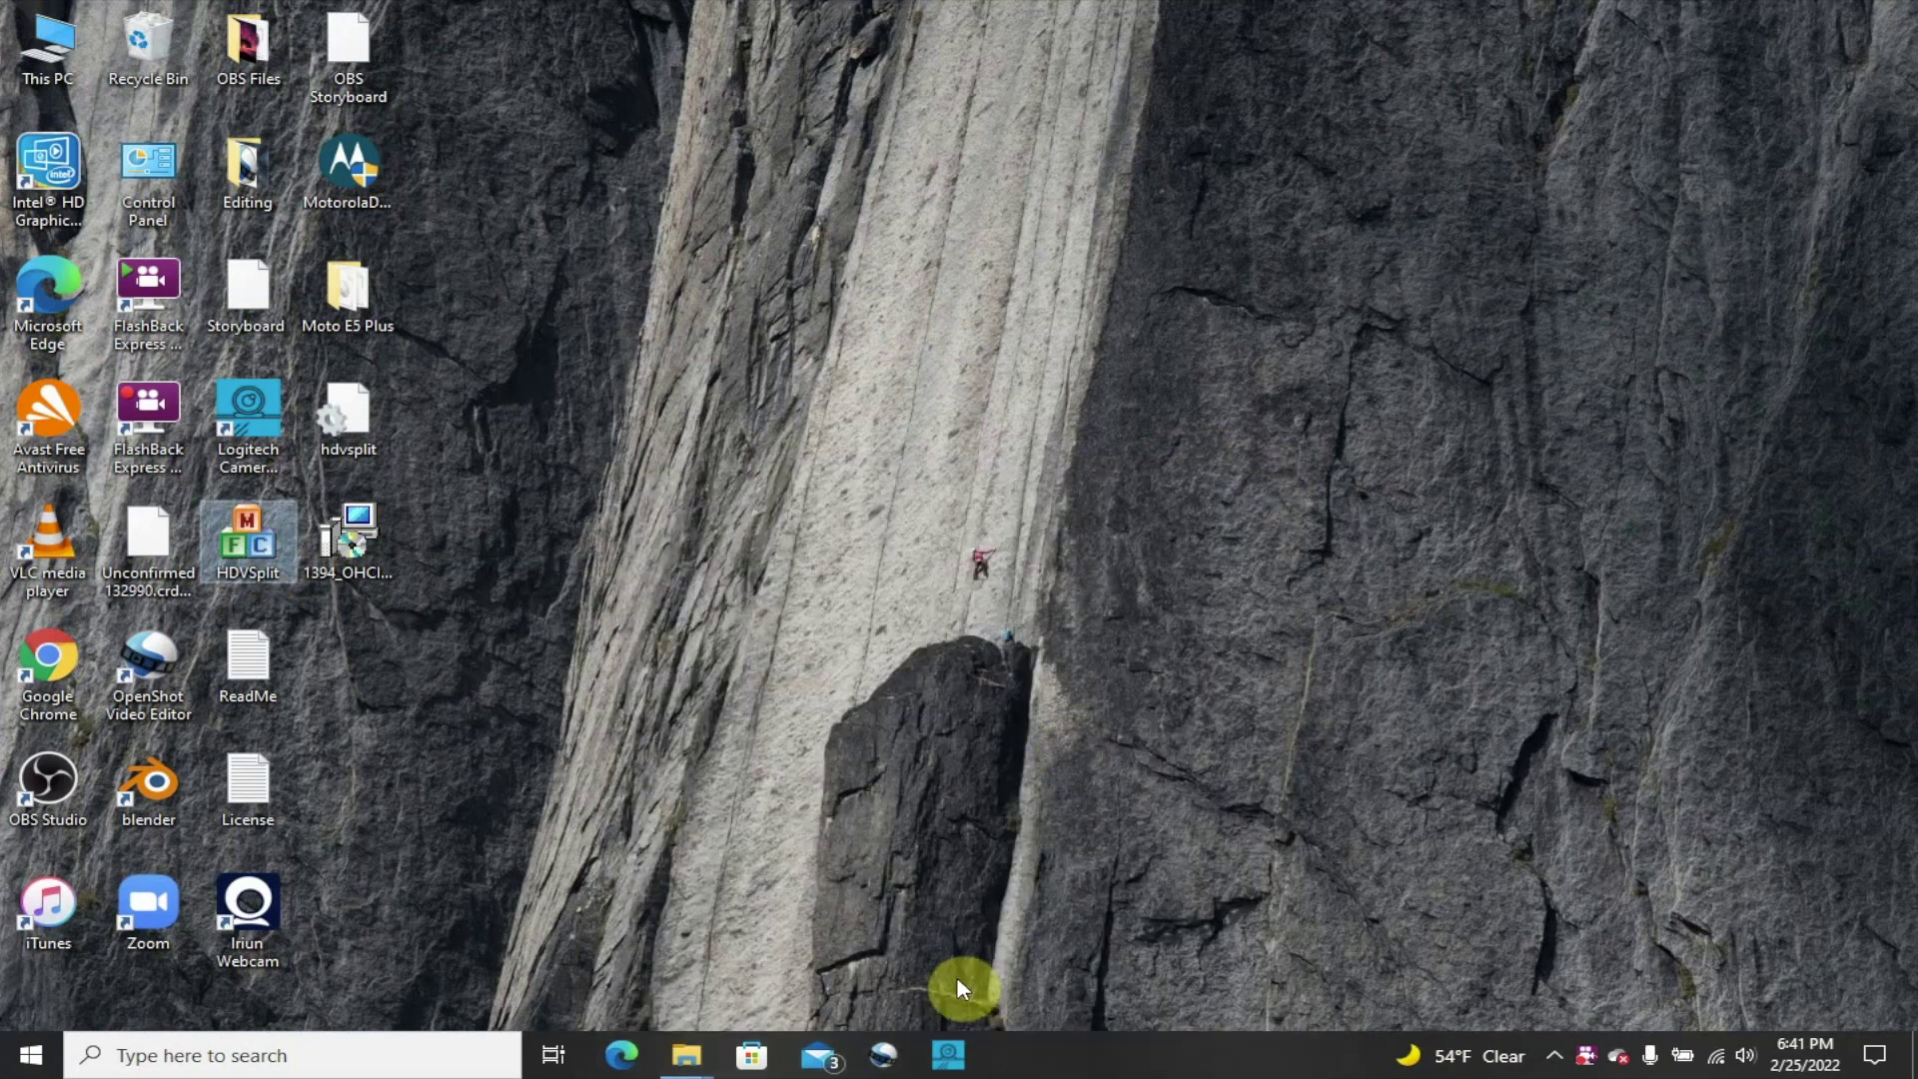
# Launch VirtualDub (Veedub64) from its program folder in File Explorer
pyautogui.click(700, 1049)
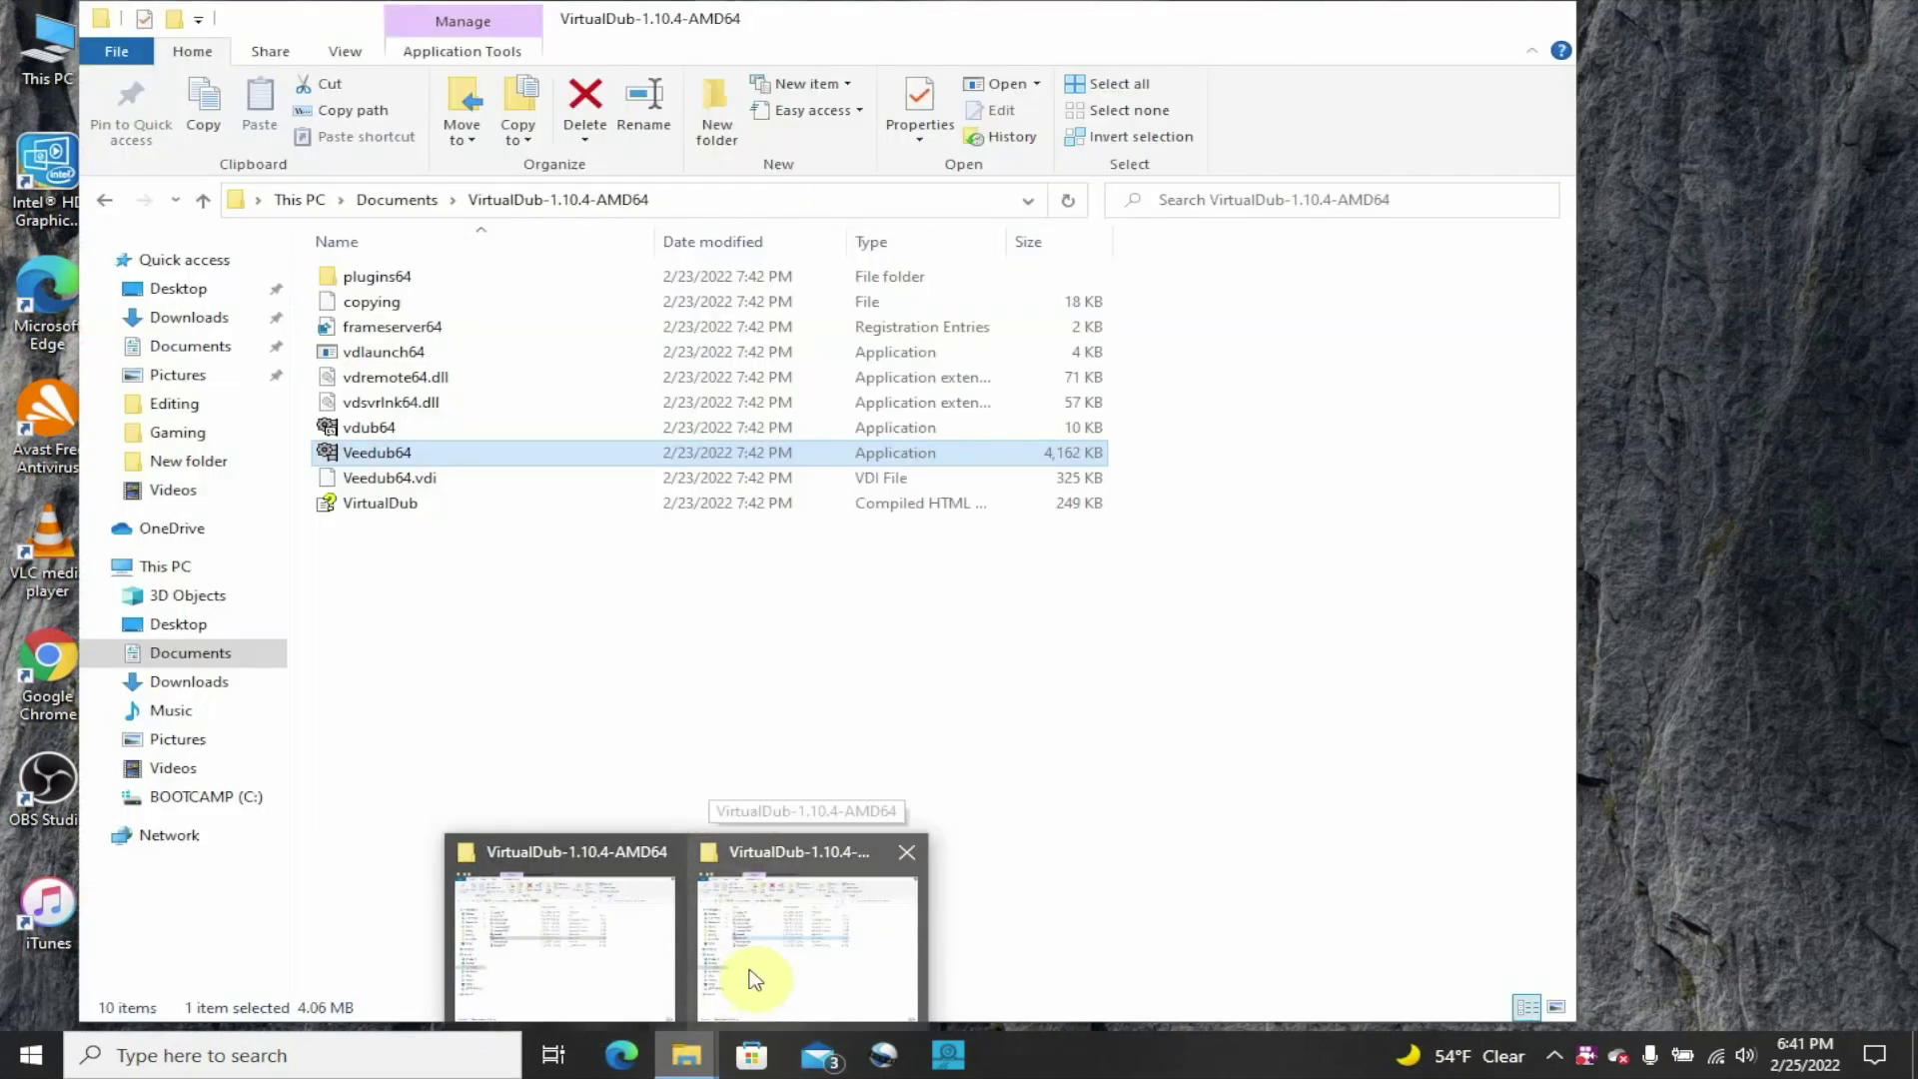
pyautogui.click(750, 976)
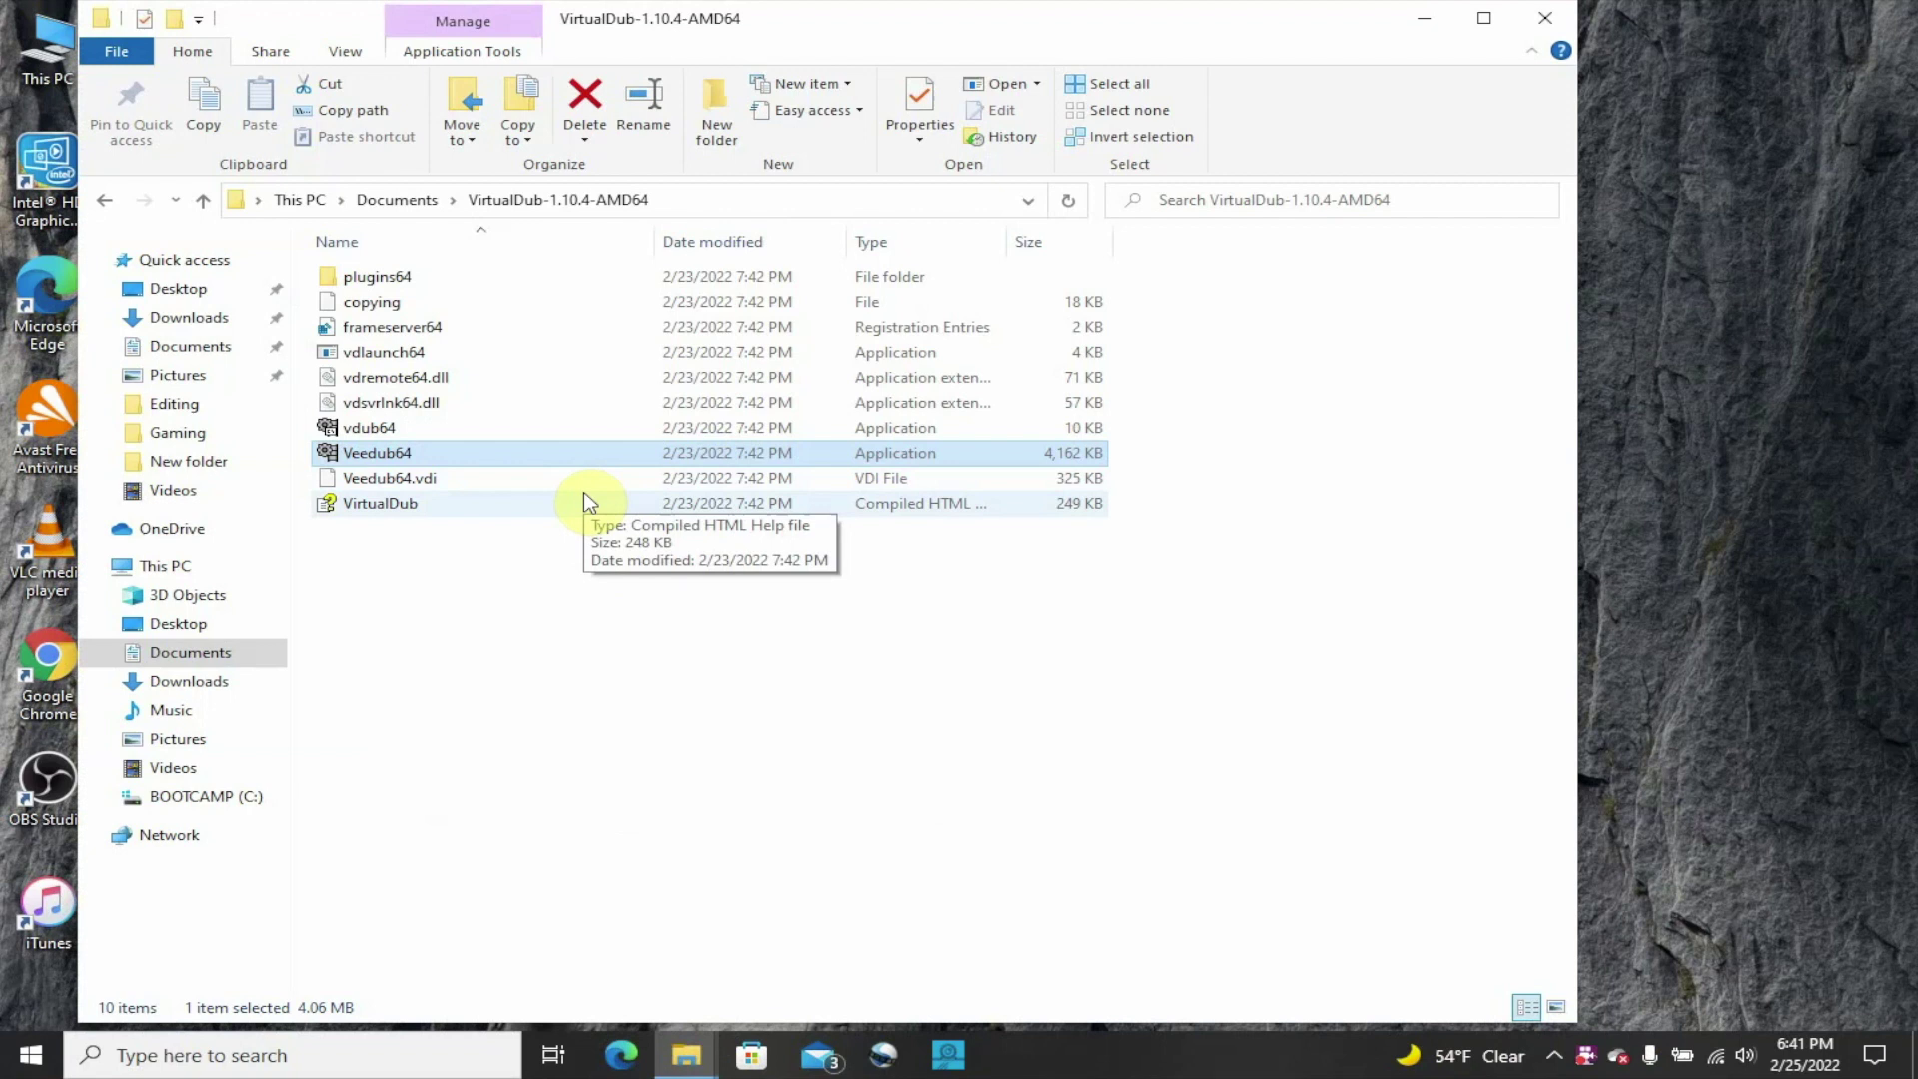
pyautogui.doubleClick(428, 454)
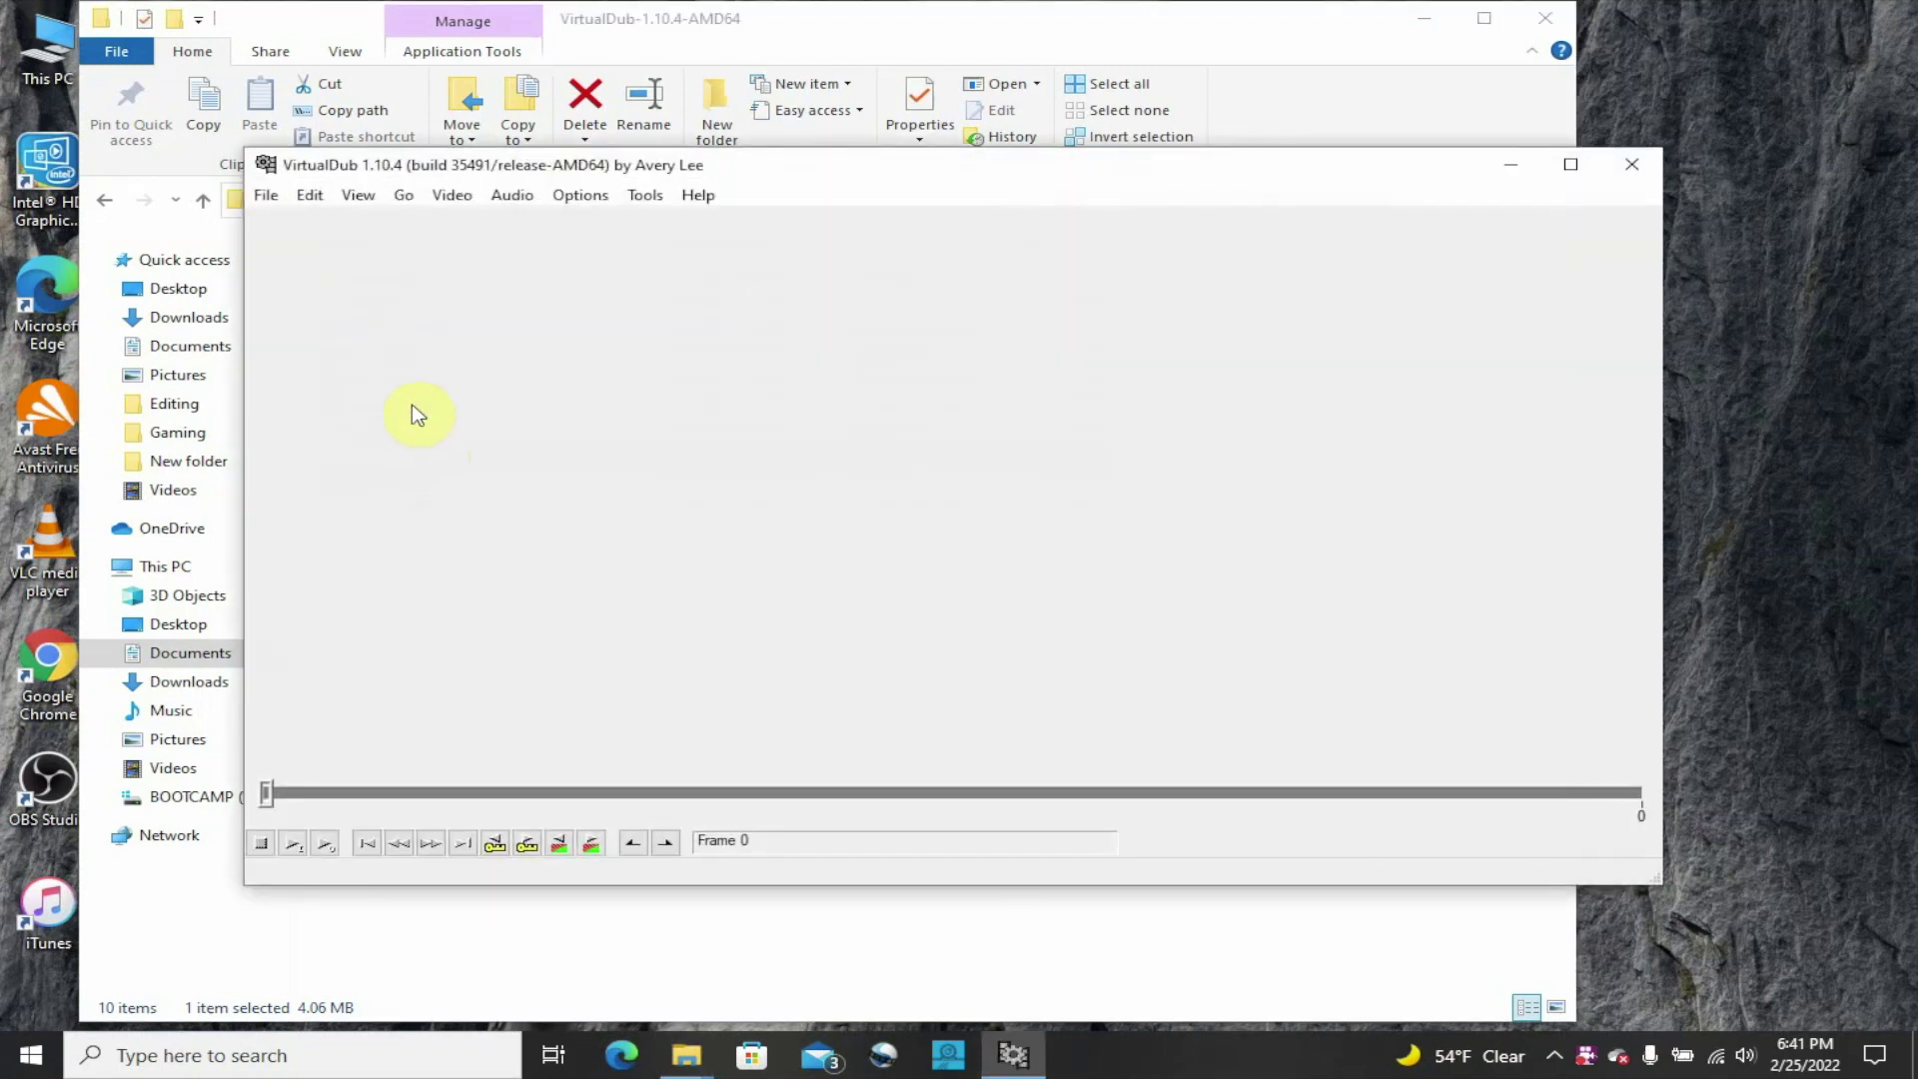
# Enter Capture AVI mode and confirm the DV camera device and audio capture settings
pyautogui.click(265, 196)
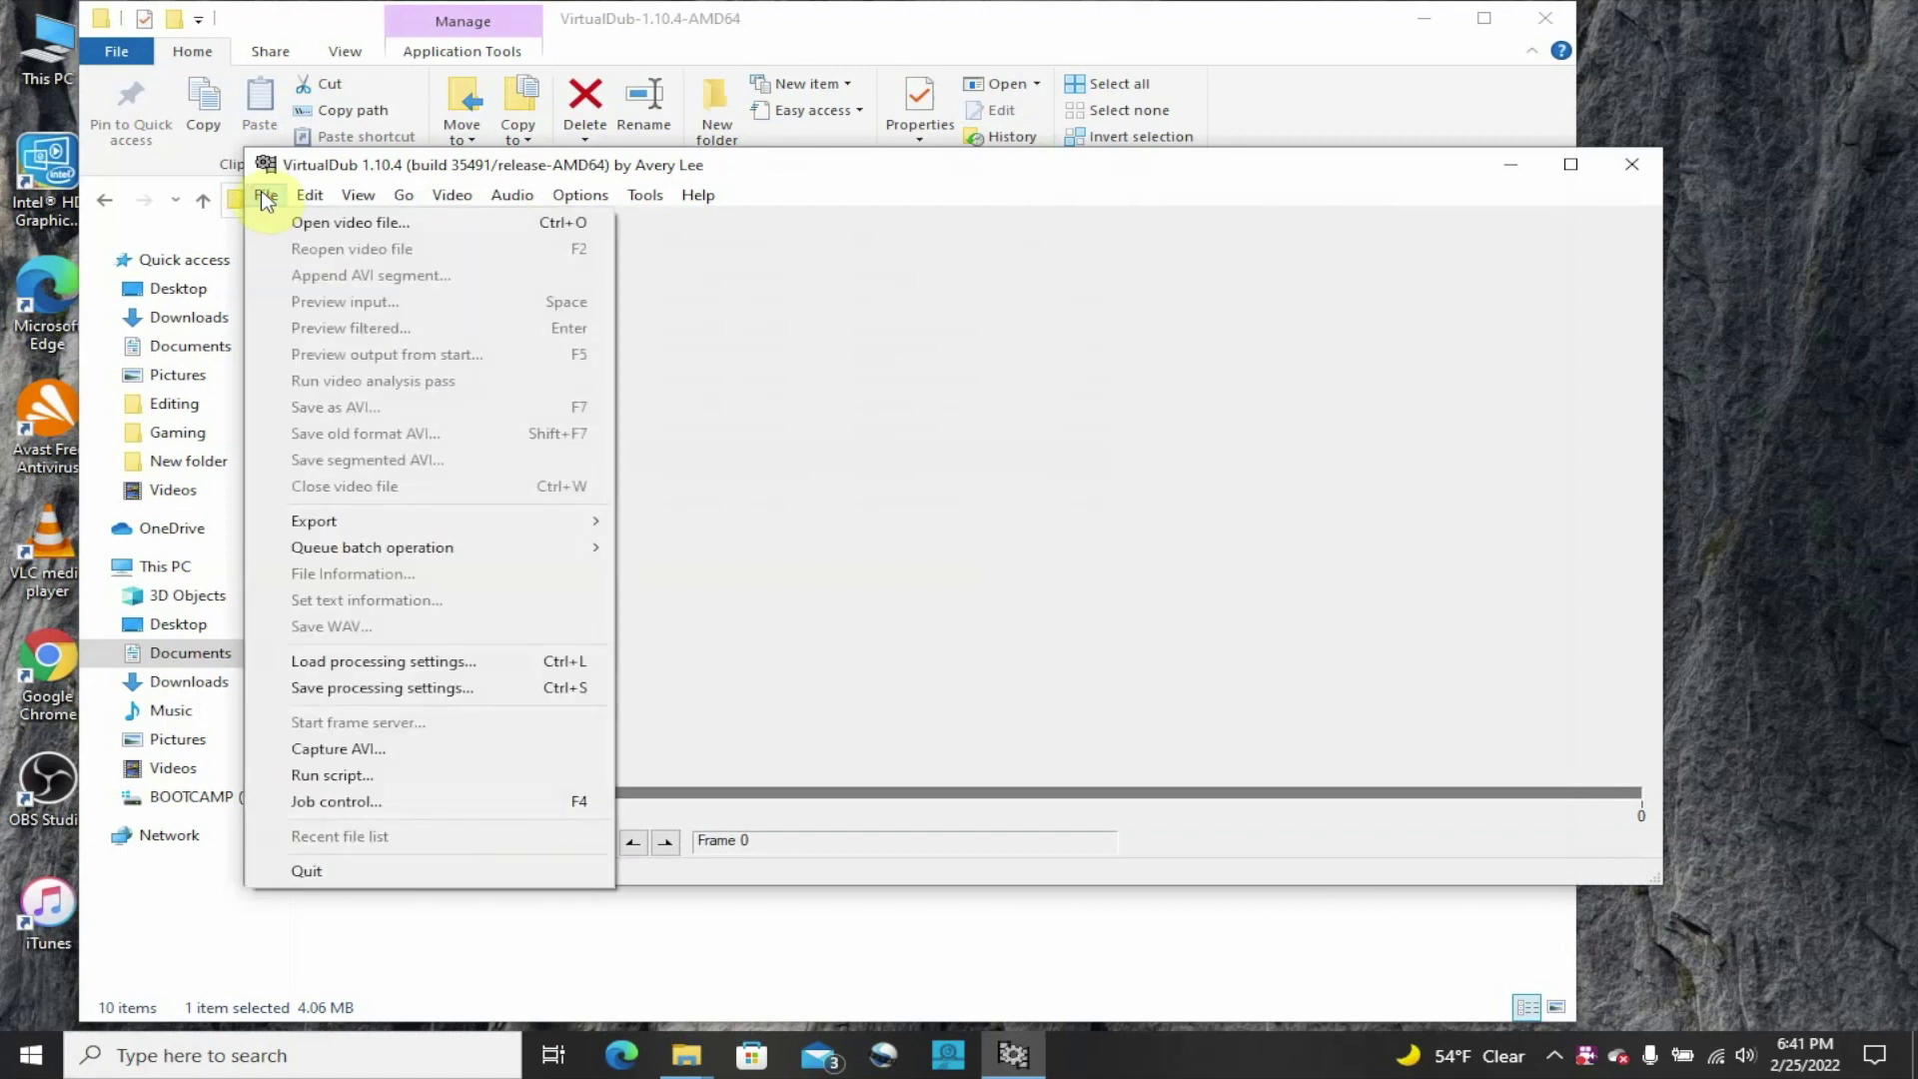
pyautogui.click(326, 751)
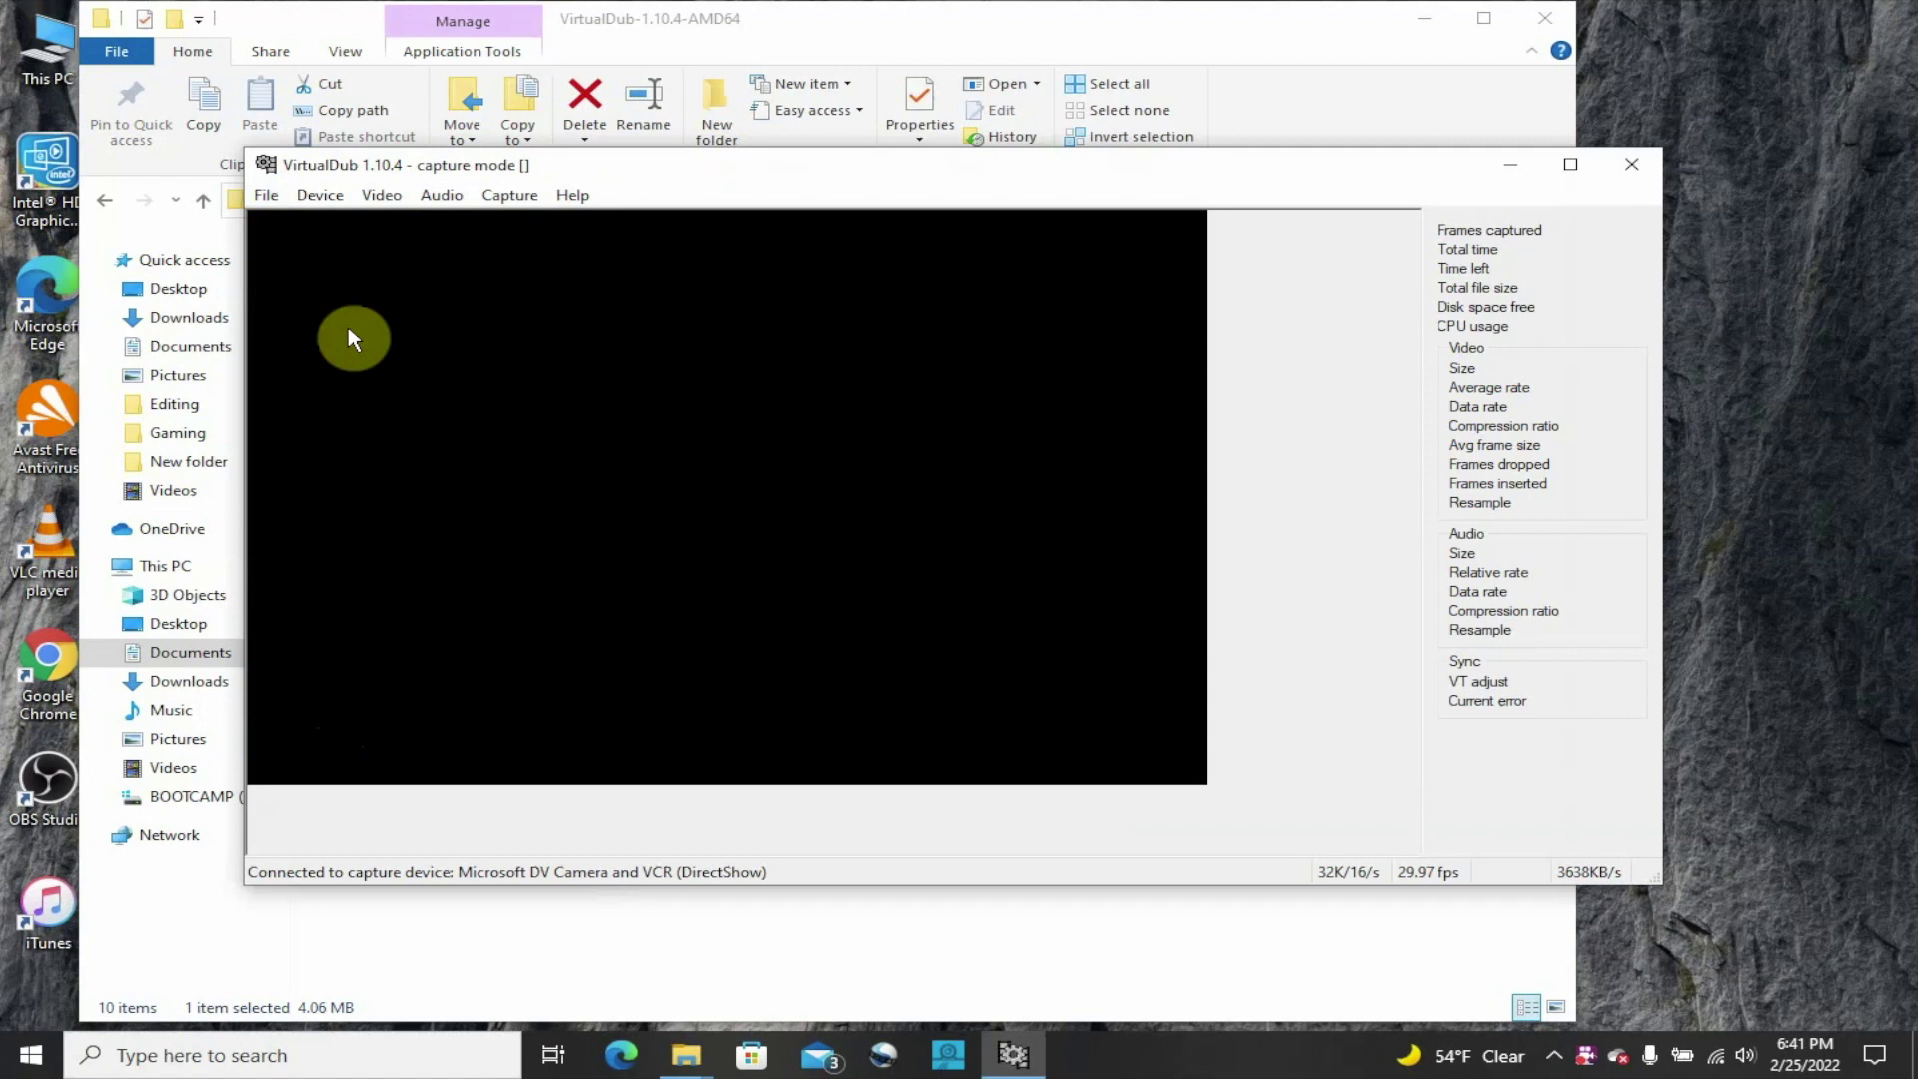
pyautogui.click(330, 199)
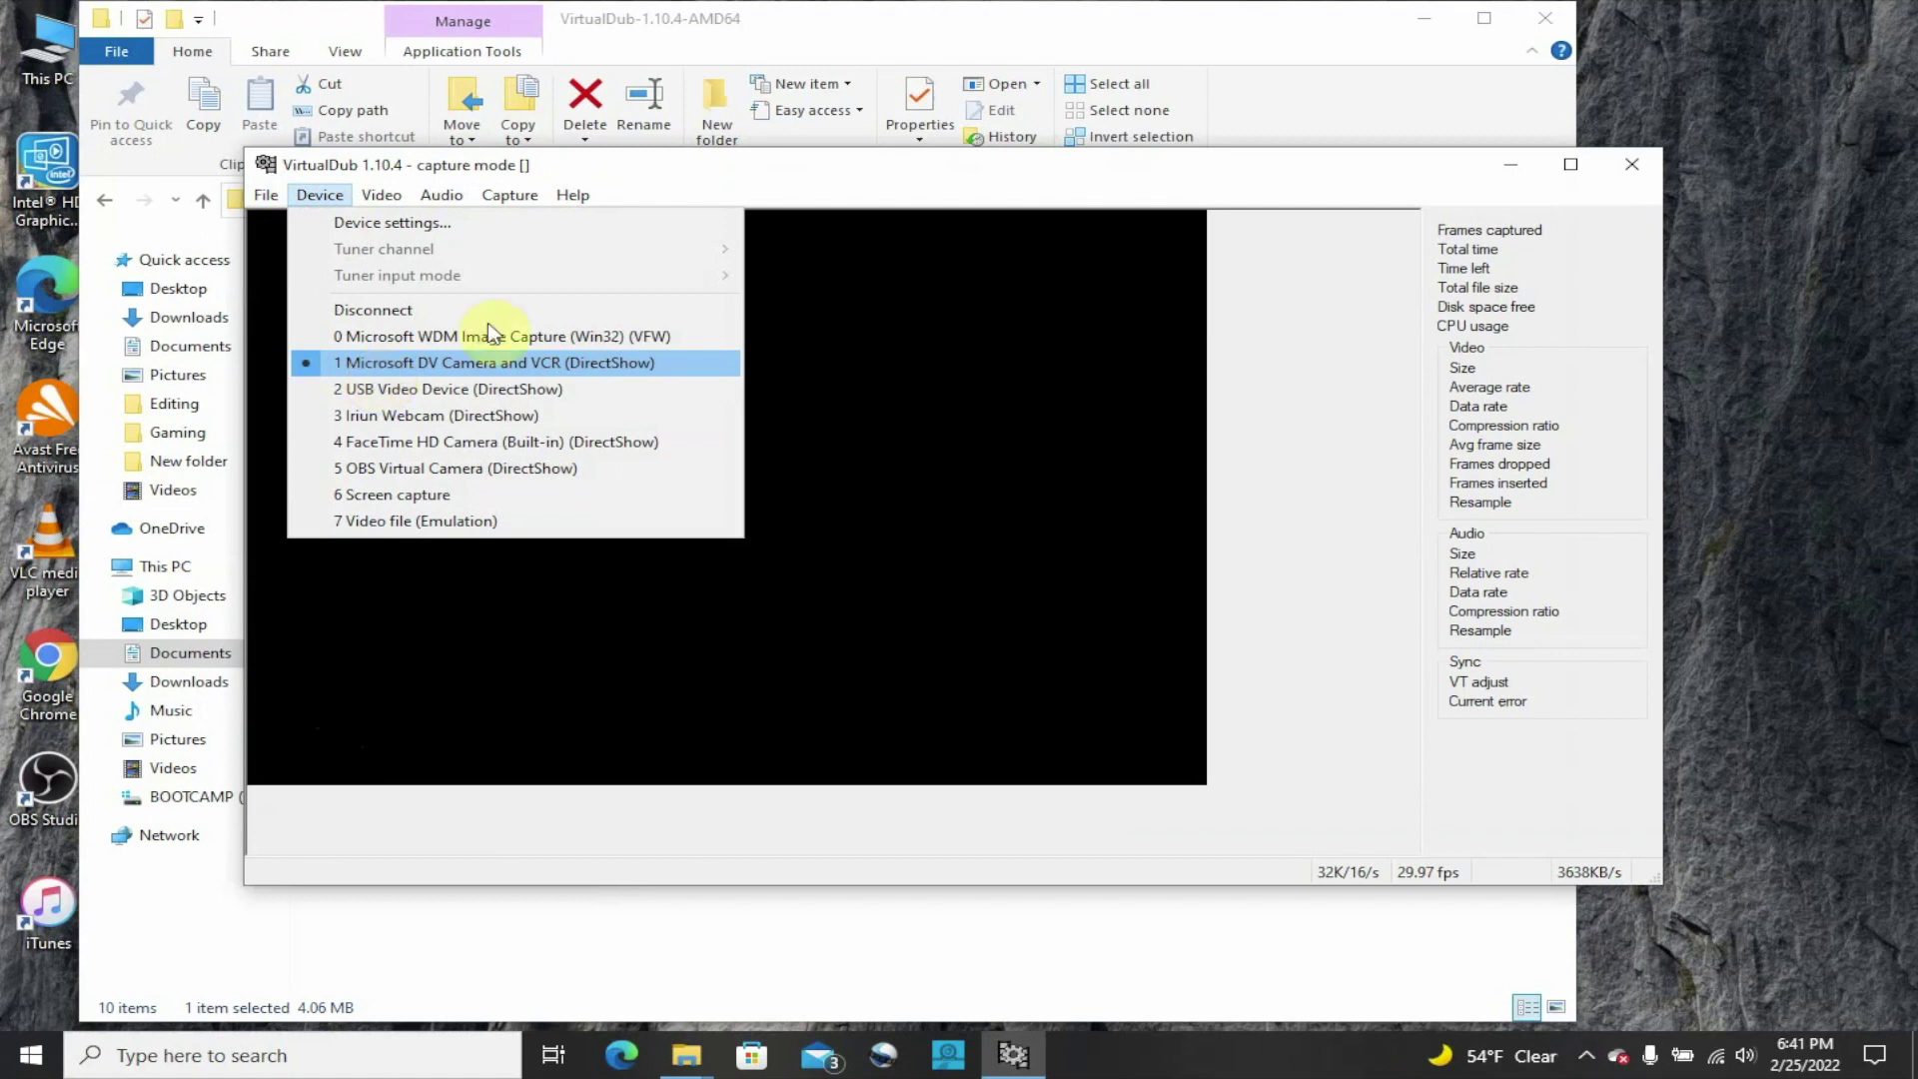
pyautogui.click(791, 180)
pyautogui.click(436, 194)
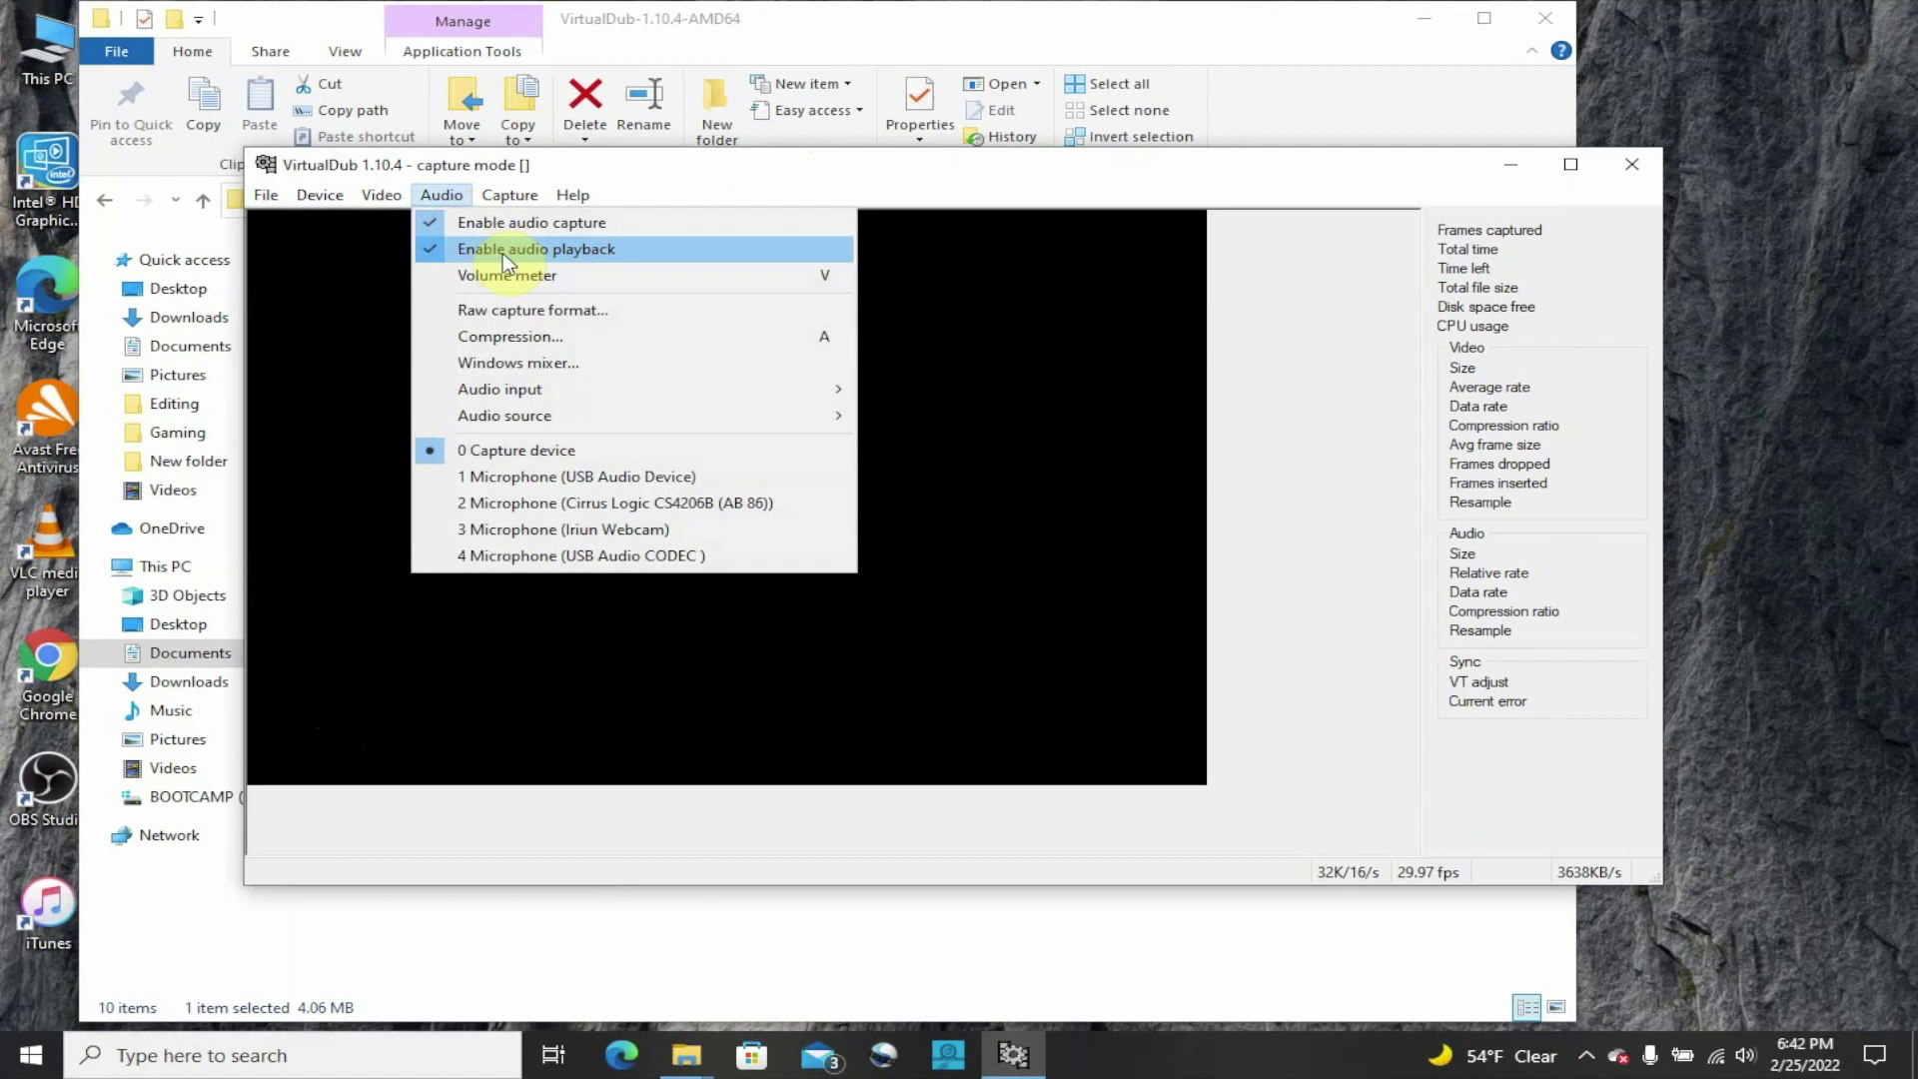
pyautogui.click(461, 799)
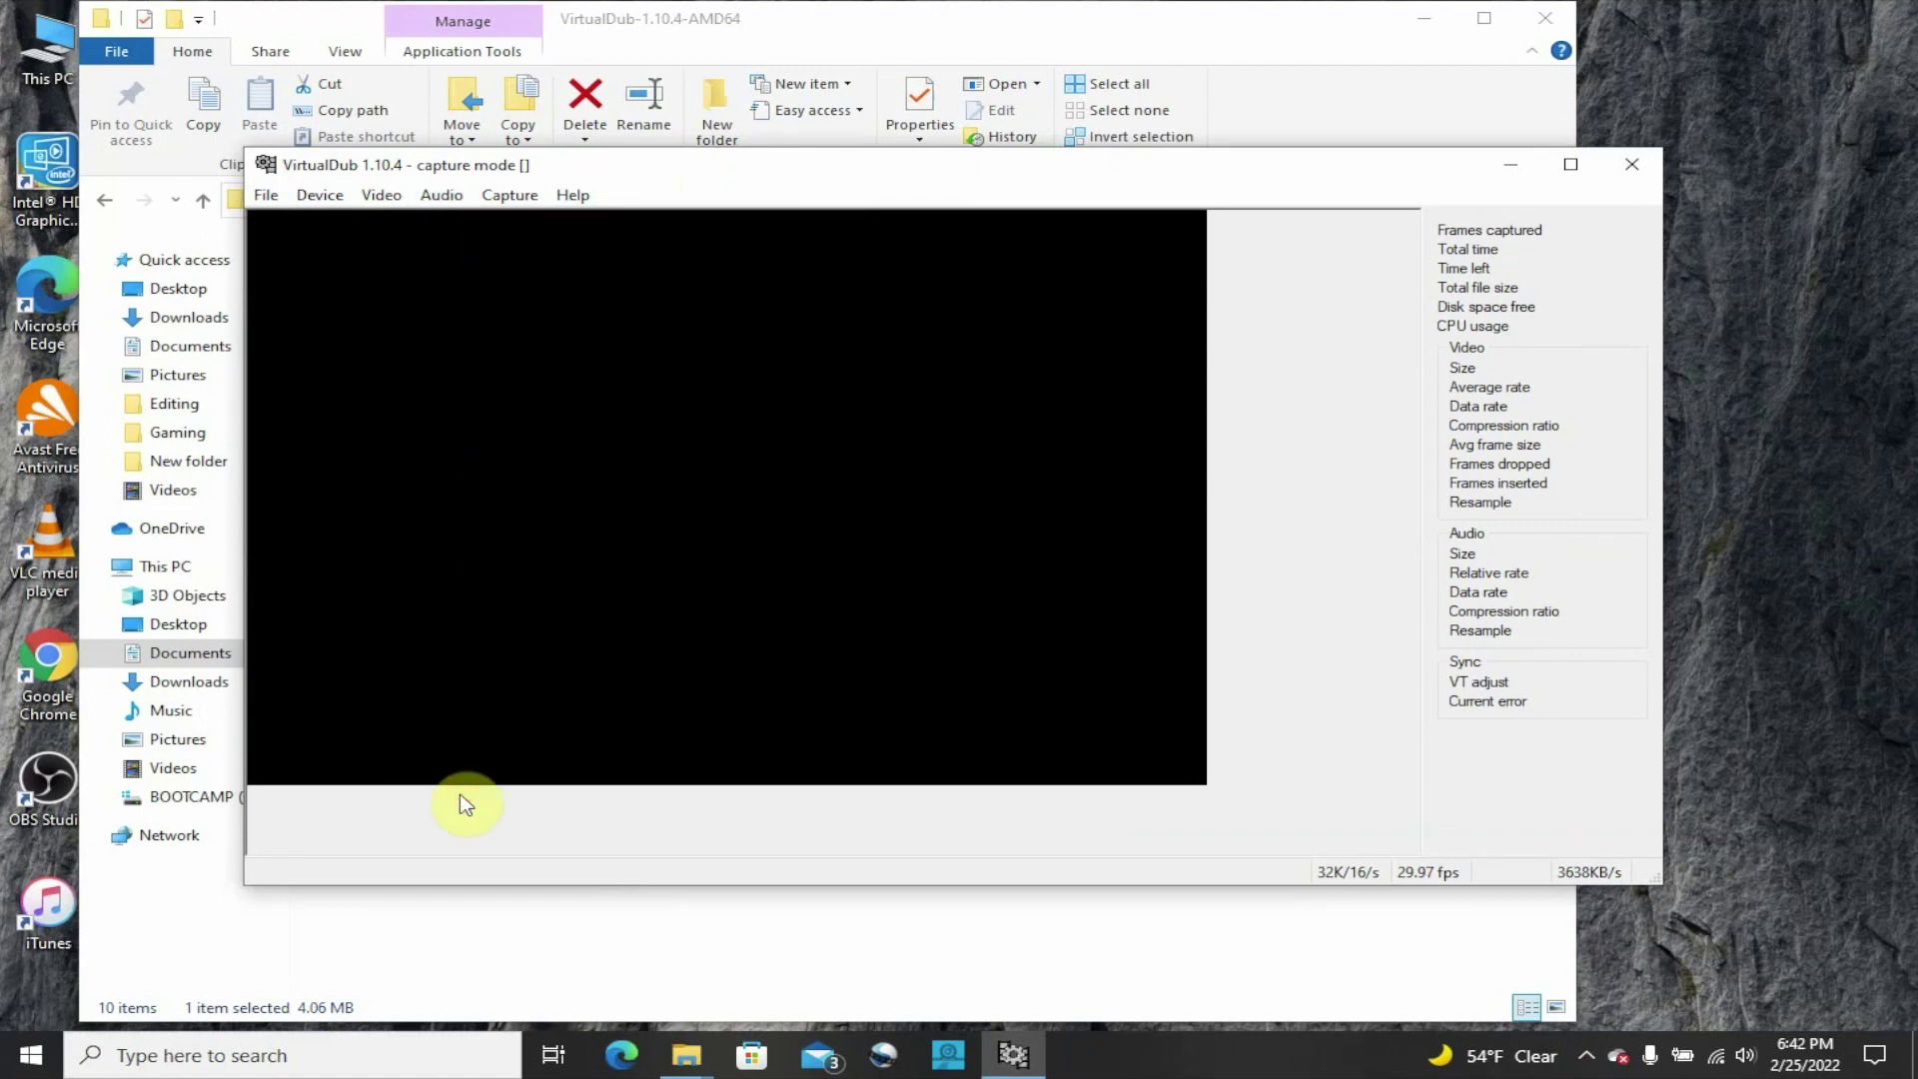
# Attempt a video capture and dismiss the missing capture filename error
pyautogui.click(510, 195)
pyautogui.click(517, 223)
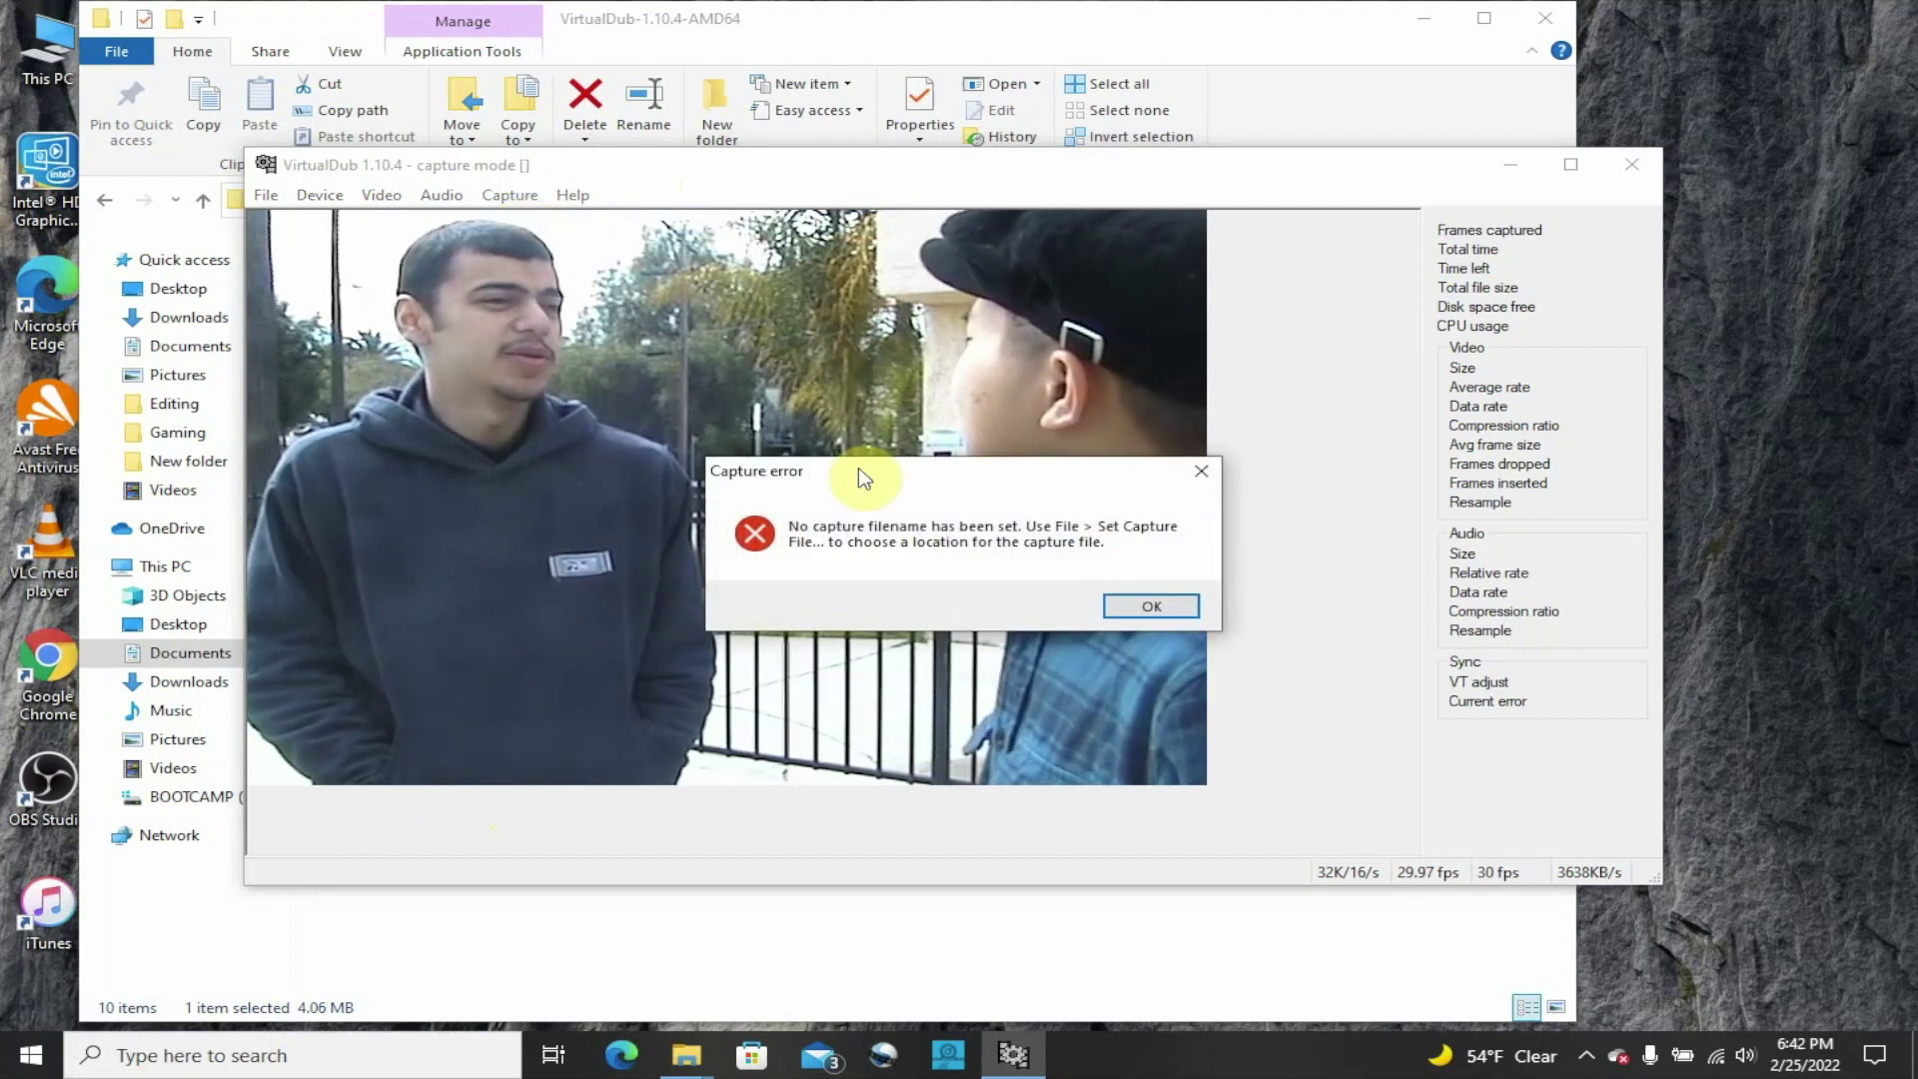
pyautogui.click(1149, 606)
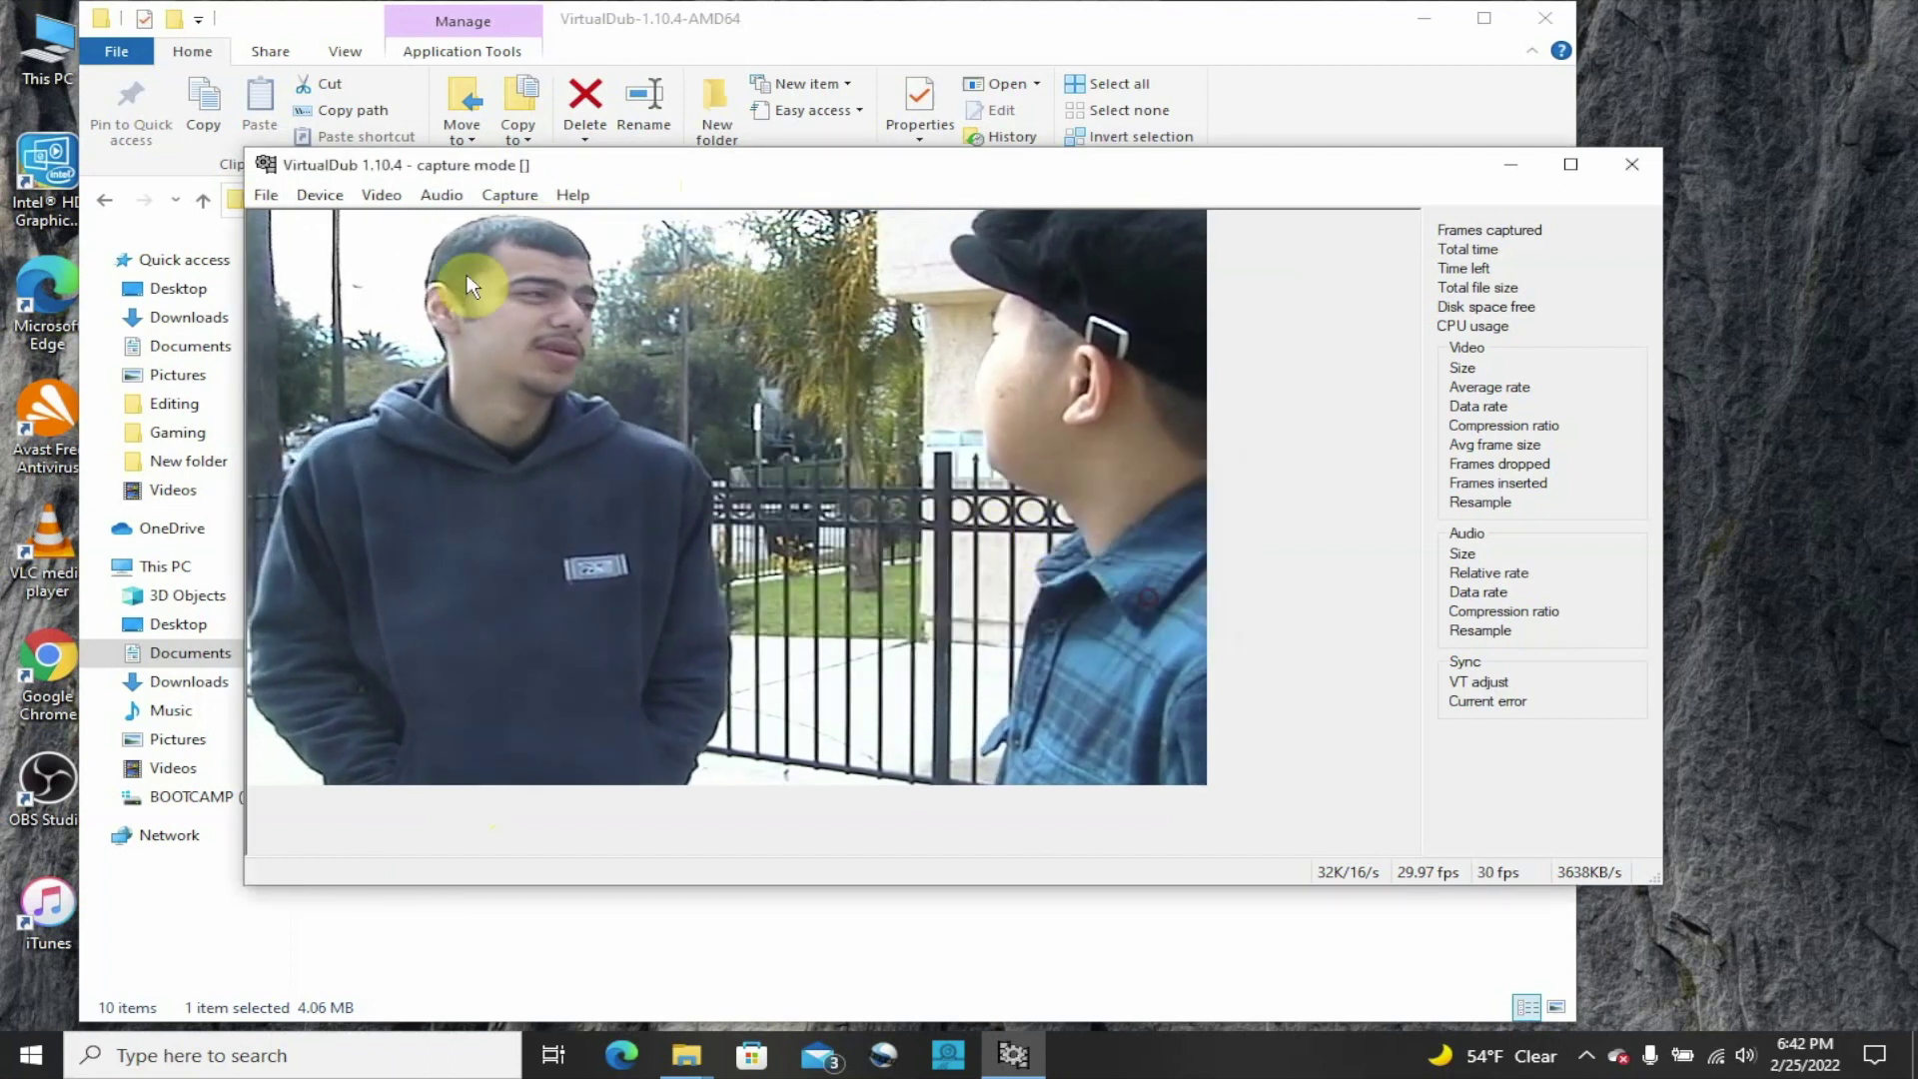
# Set the capture file to test2.avi in the Videos folder
pyautogui.click(265, 195)
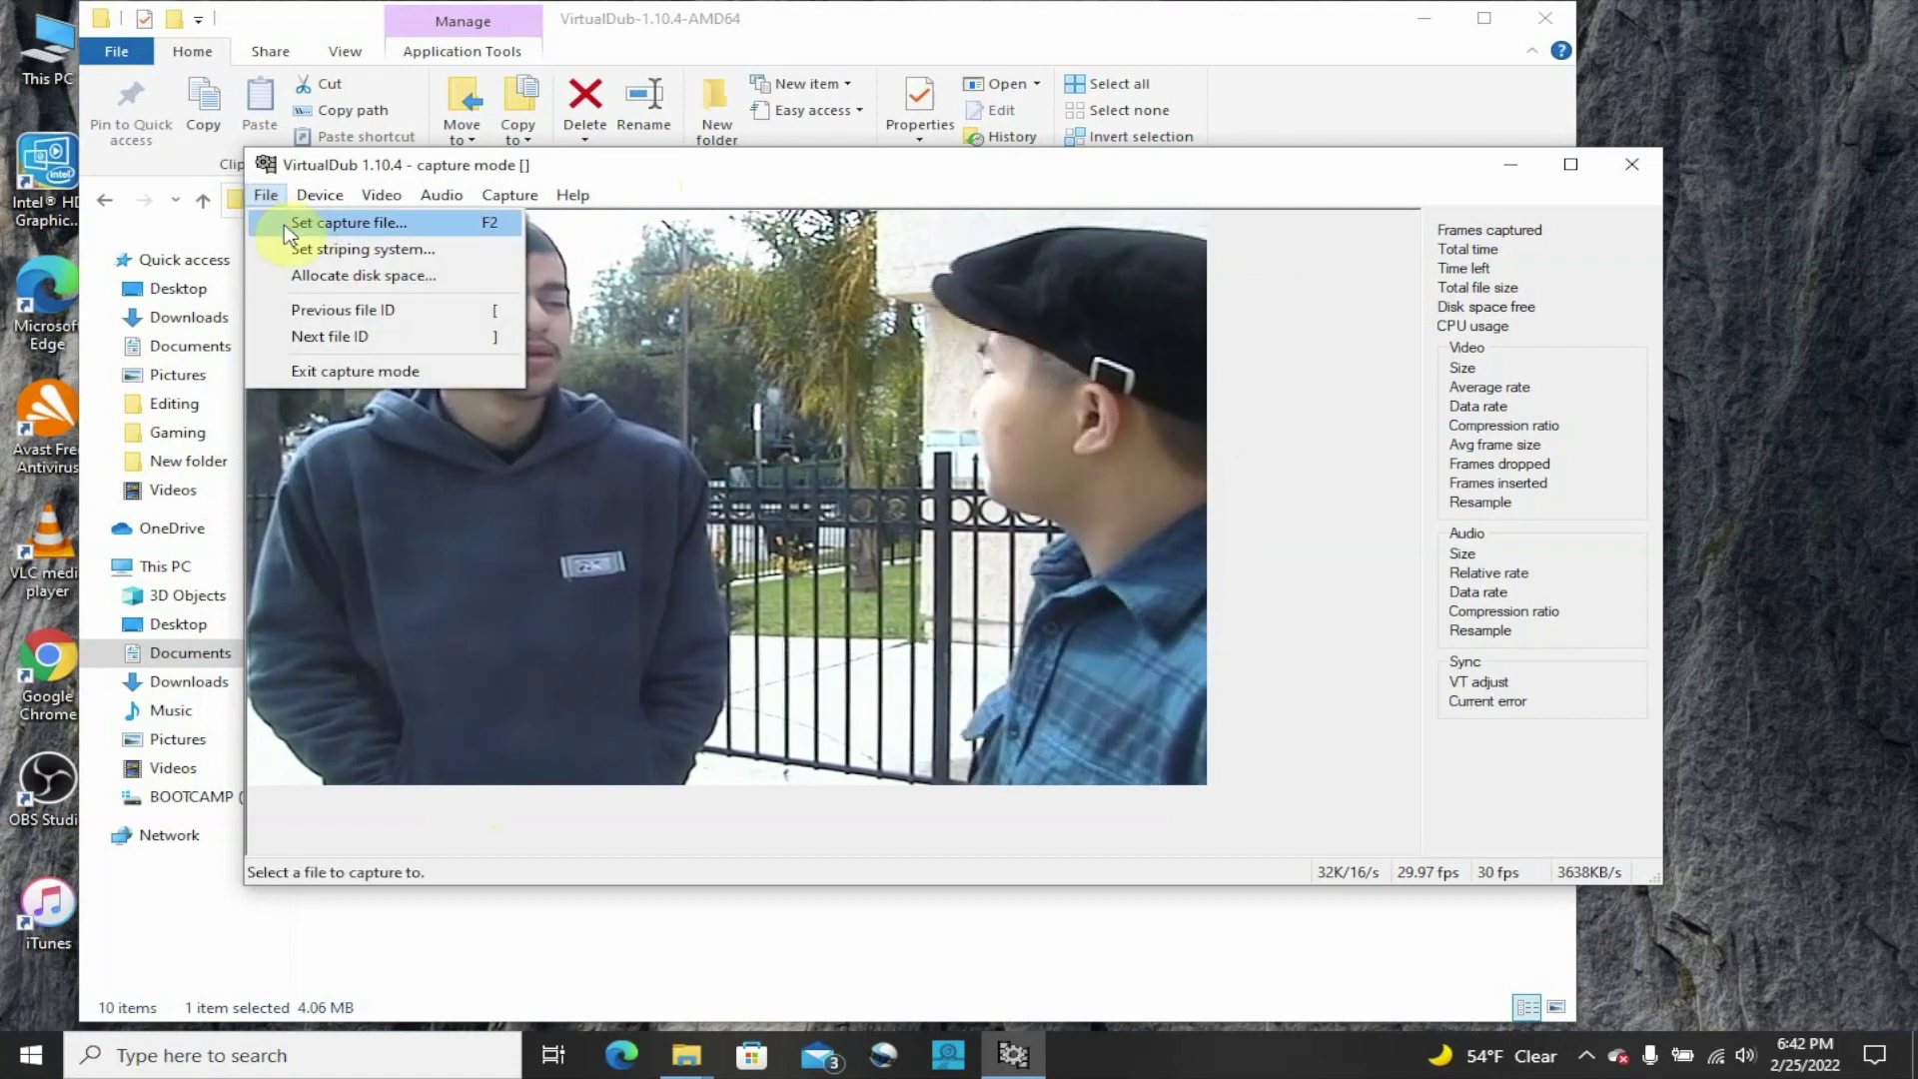
pyautogui.click(285, 230)
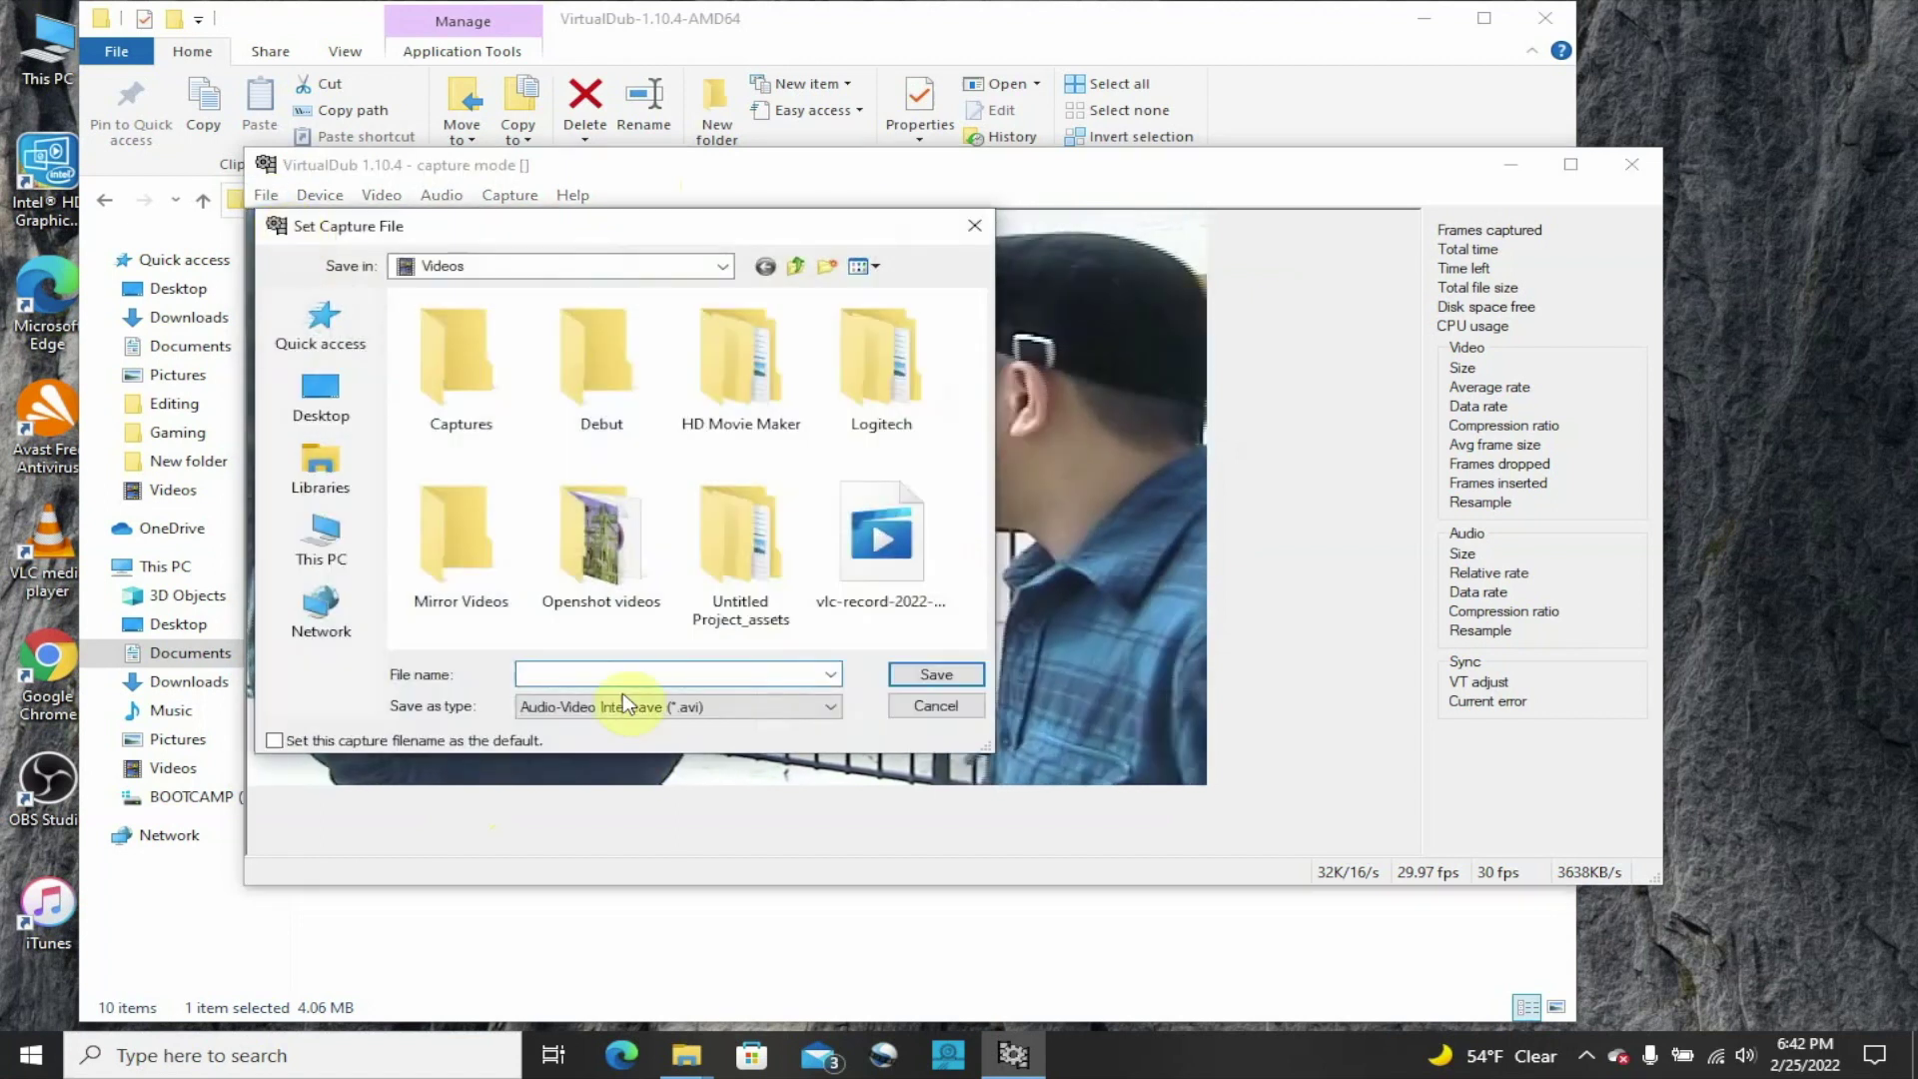
pyautogui.write('test')
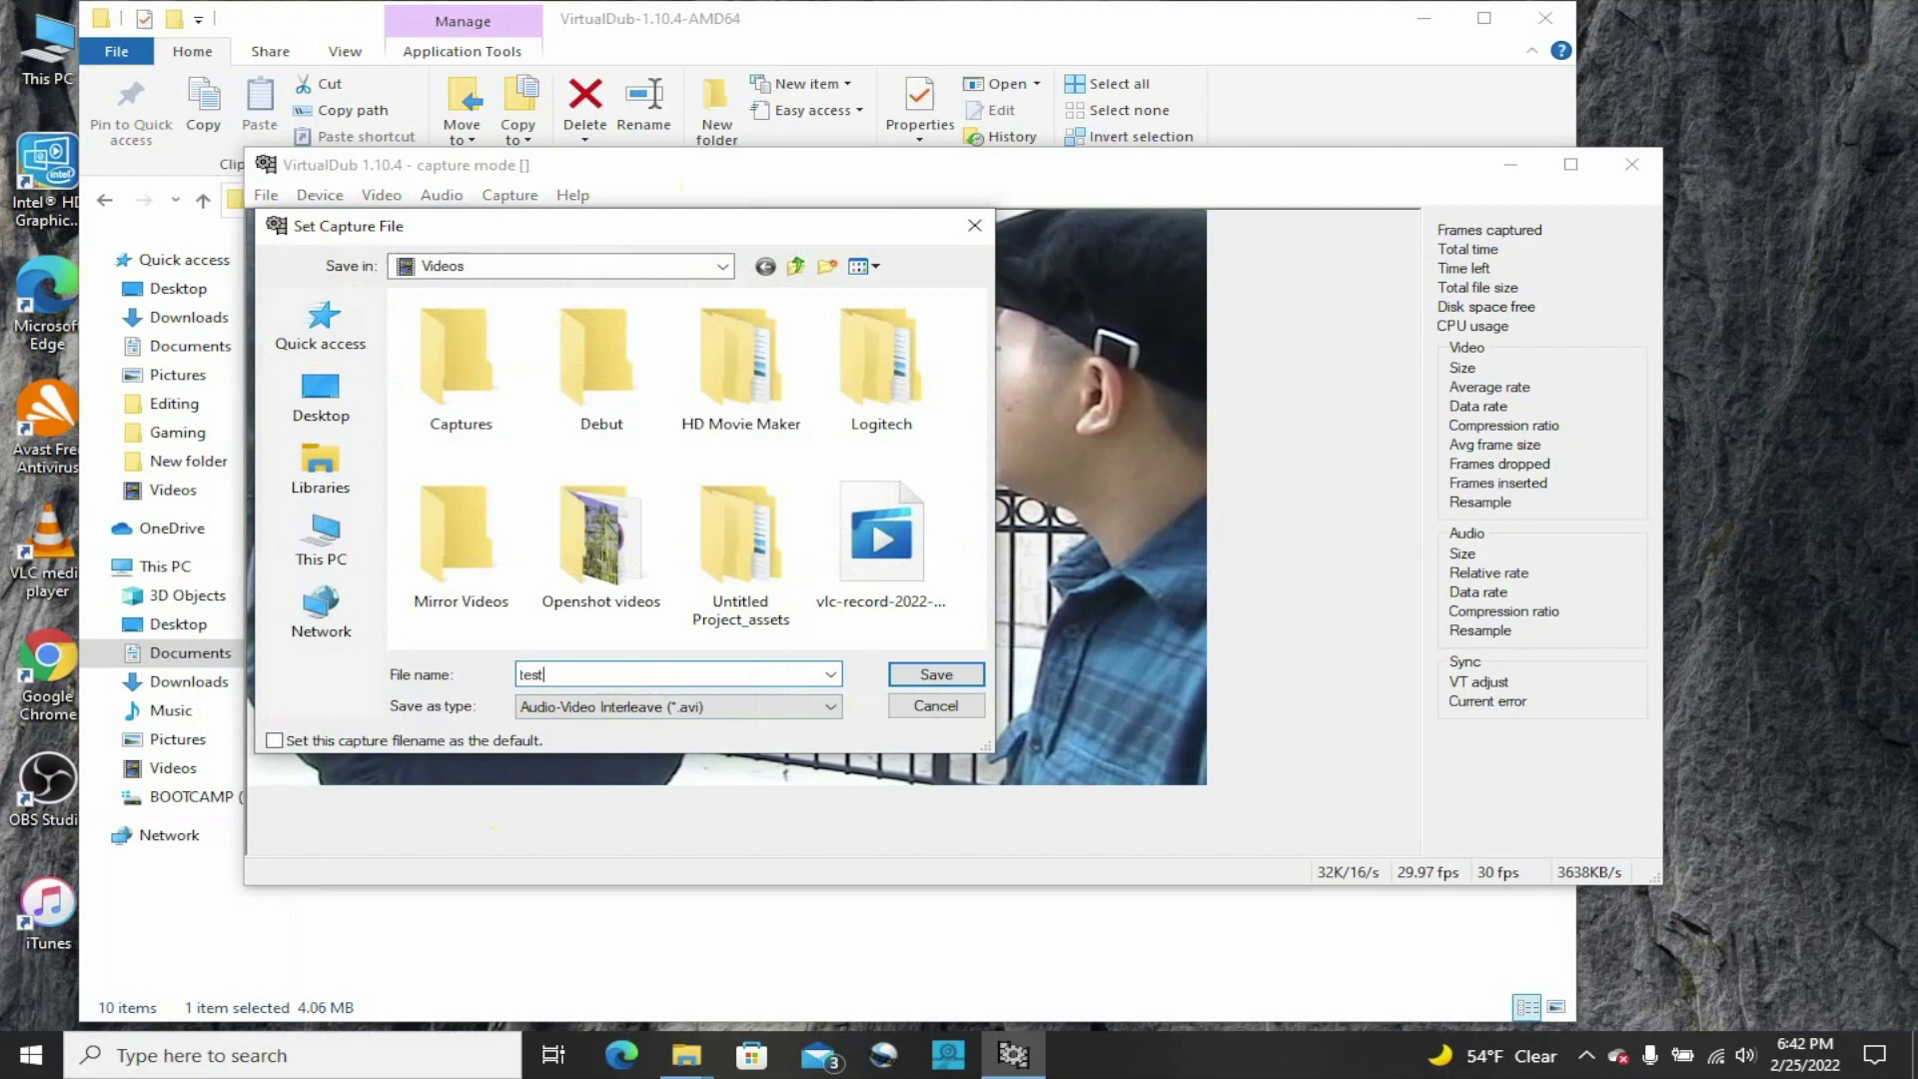
pyautogui.write('2')
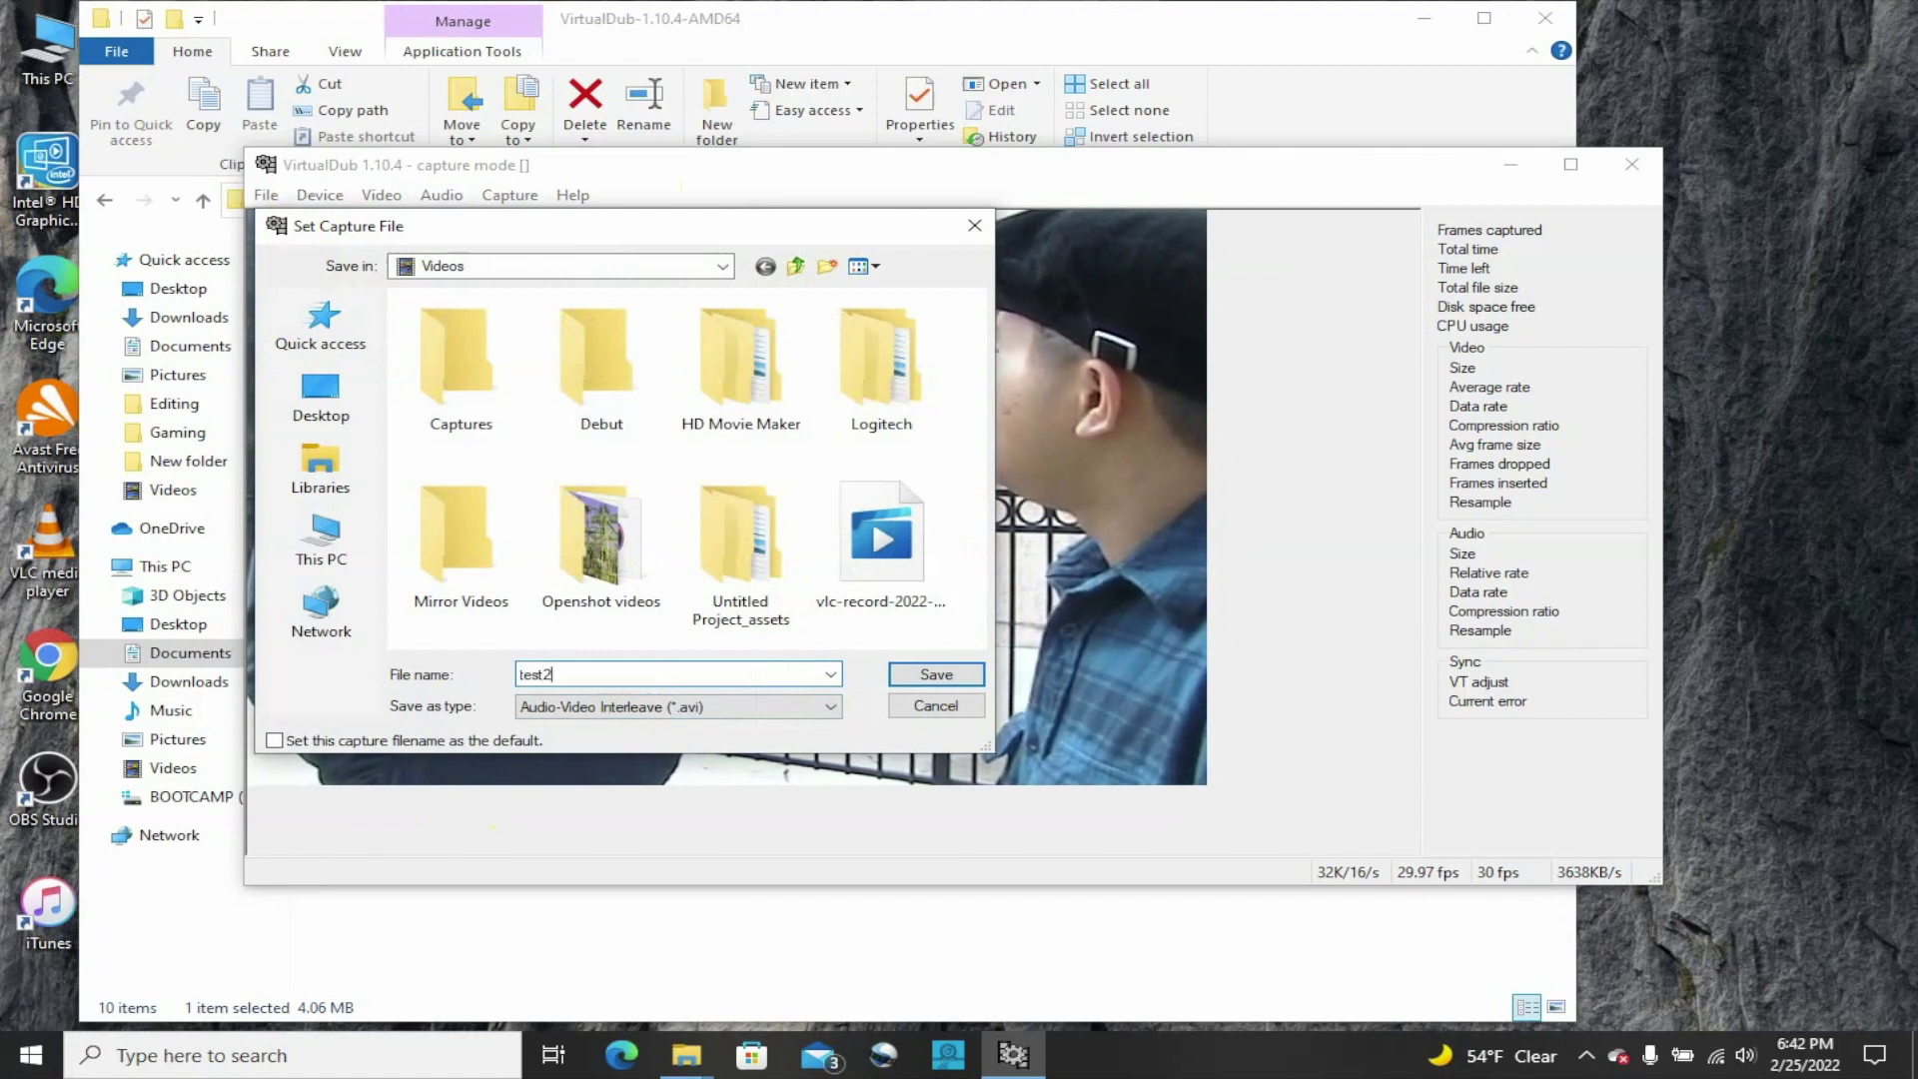
pyautogui.click(674, 711)
pyautogui.click(683, 722)
pyautogui.click(924, 678)
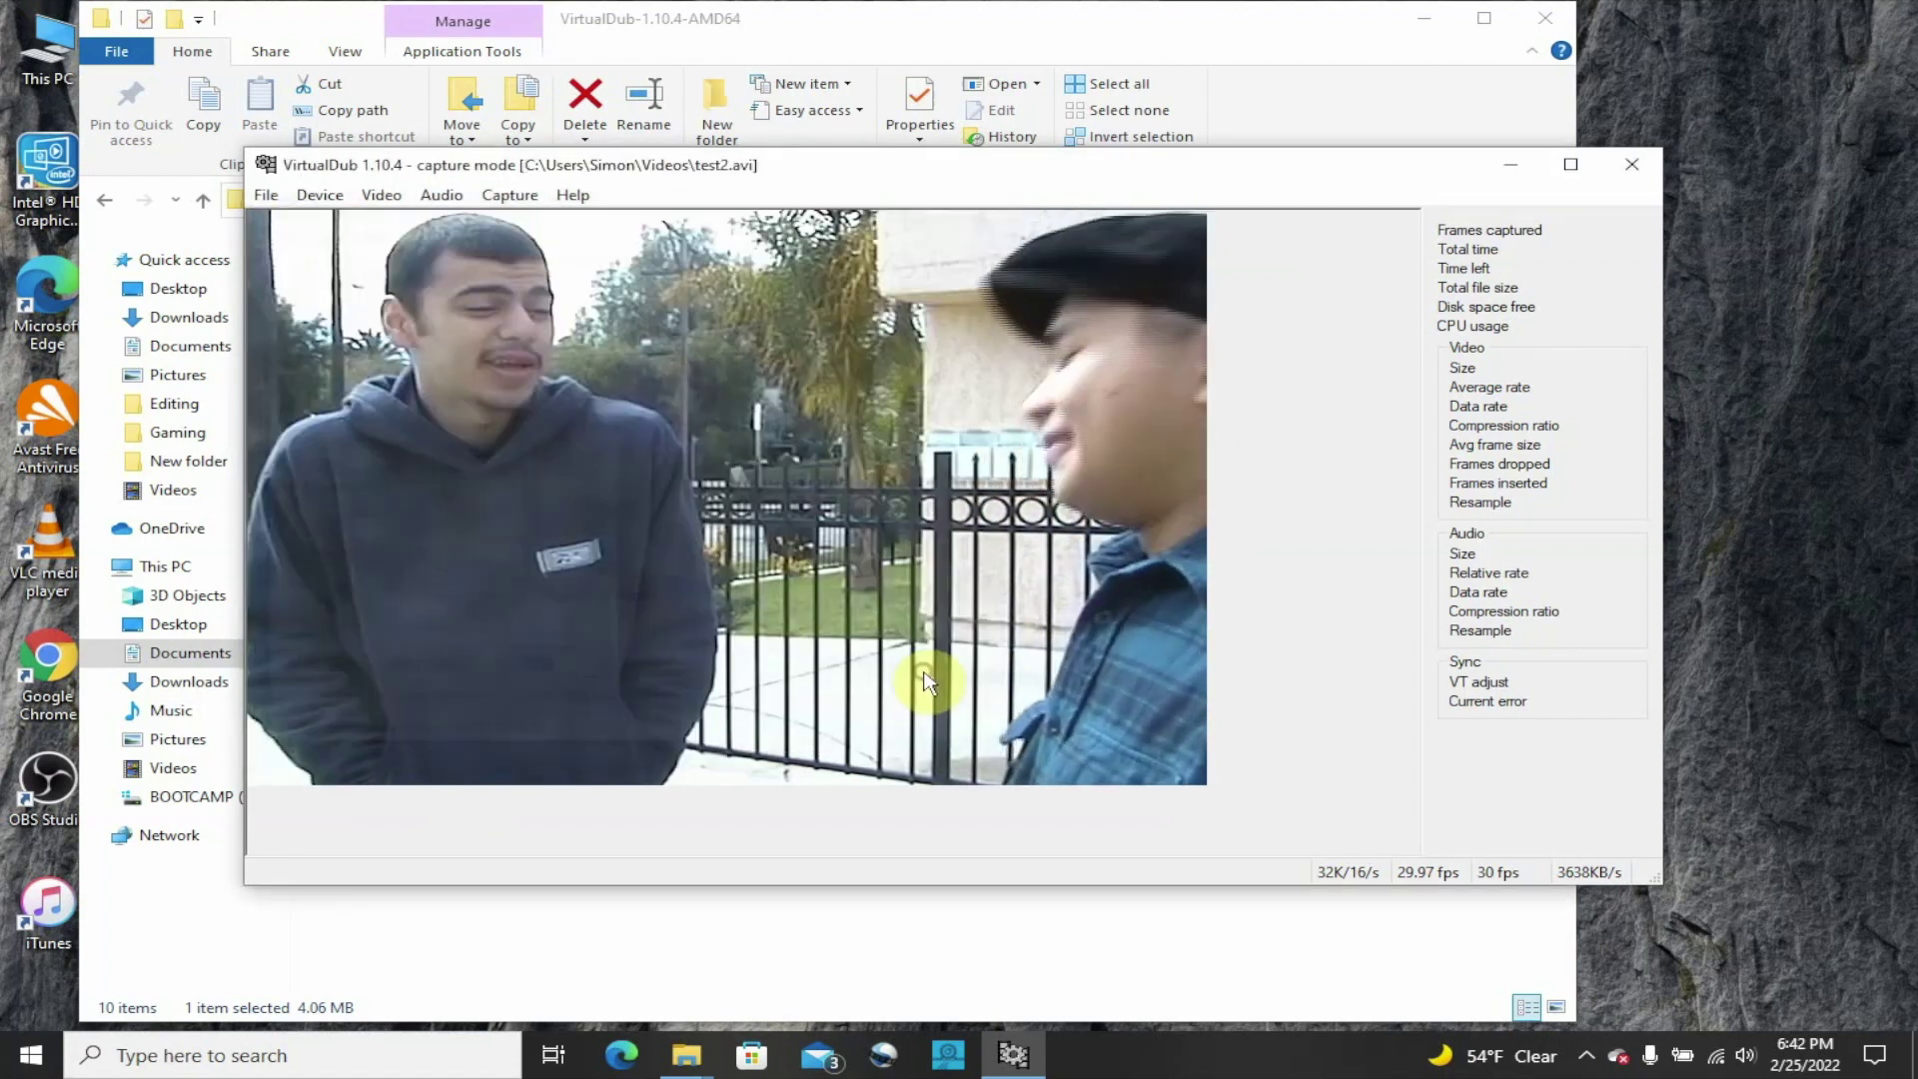
# Record about 18 seconds (494 frames) of footage into test2.avi, stop, and close VirtualDub
pyautogui.click(511, 197)
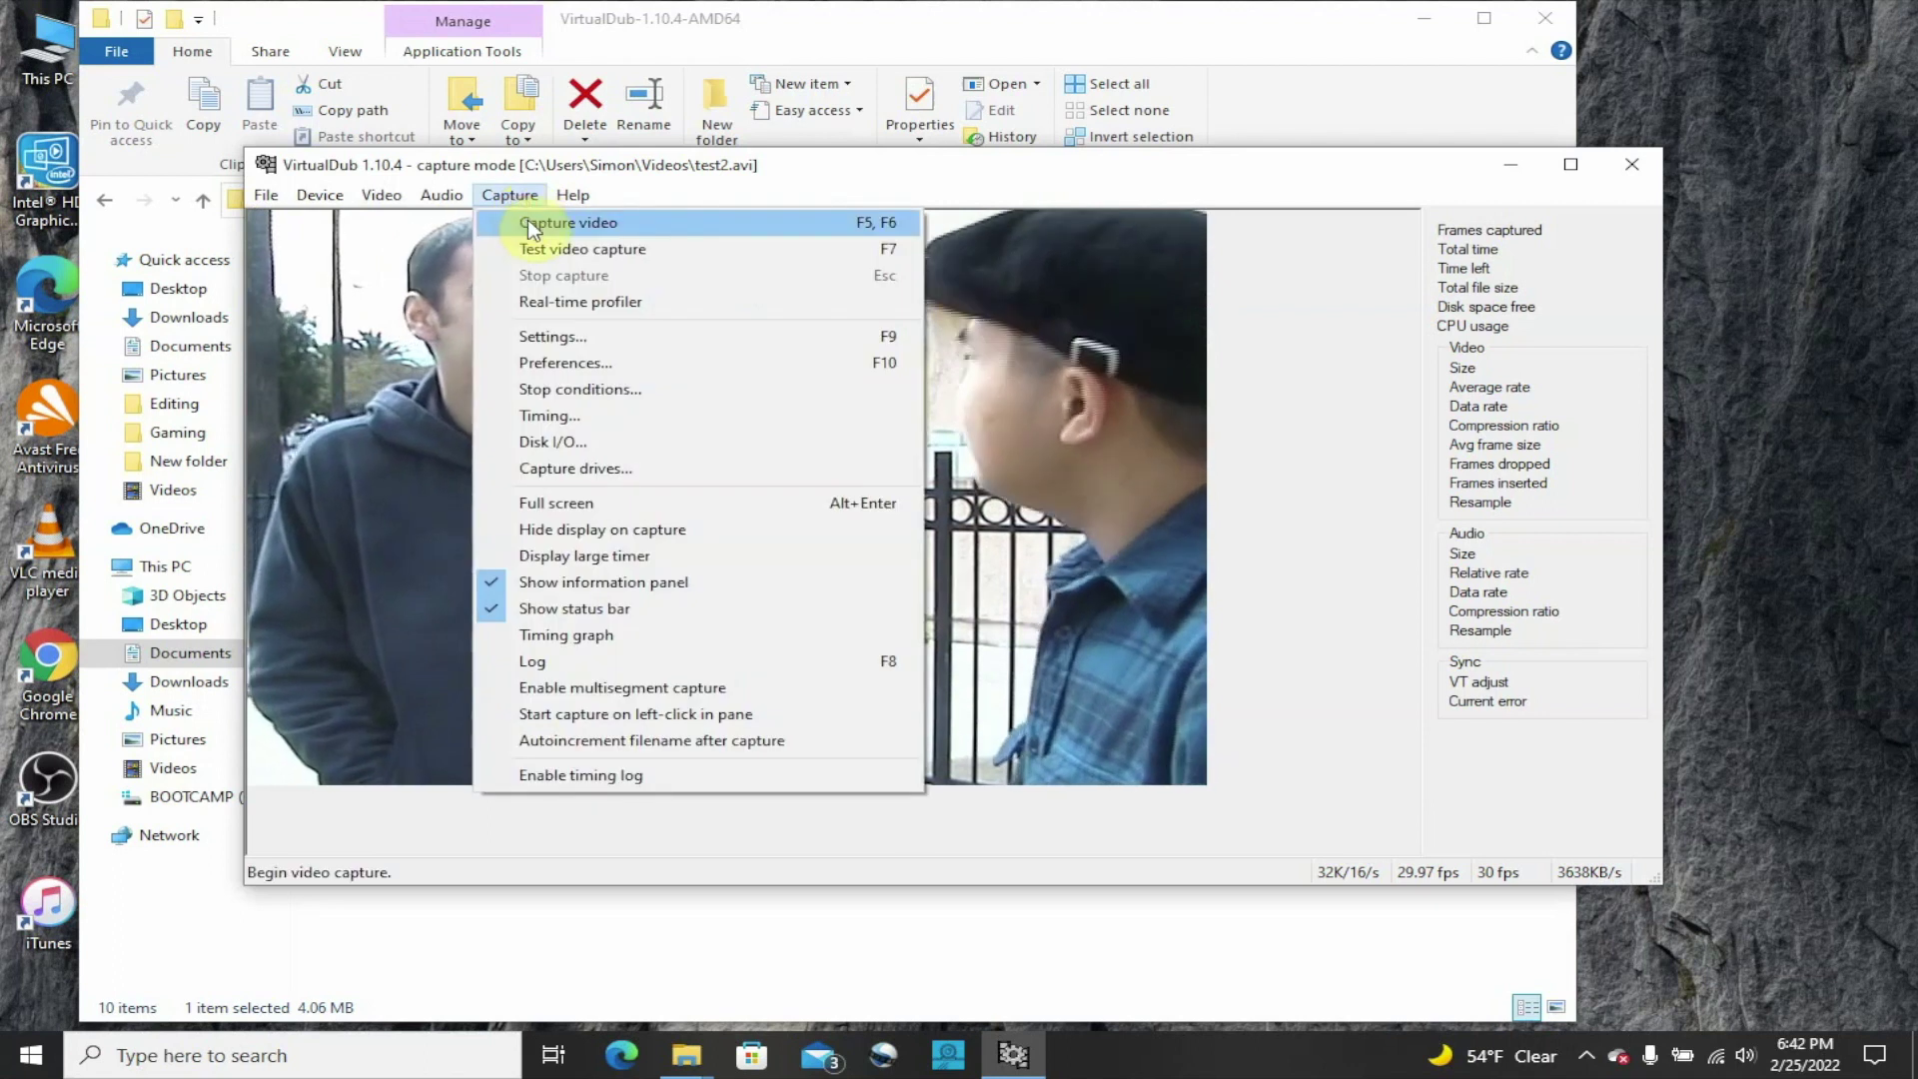
pyautogui.click(529, 224)
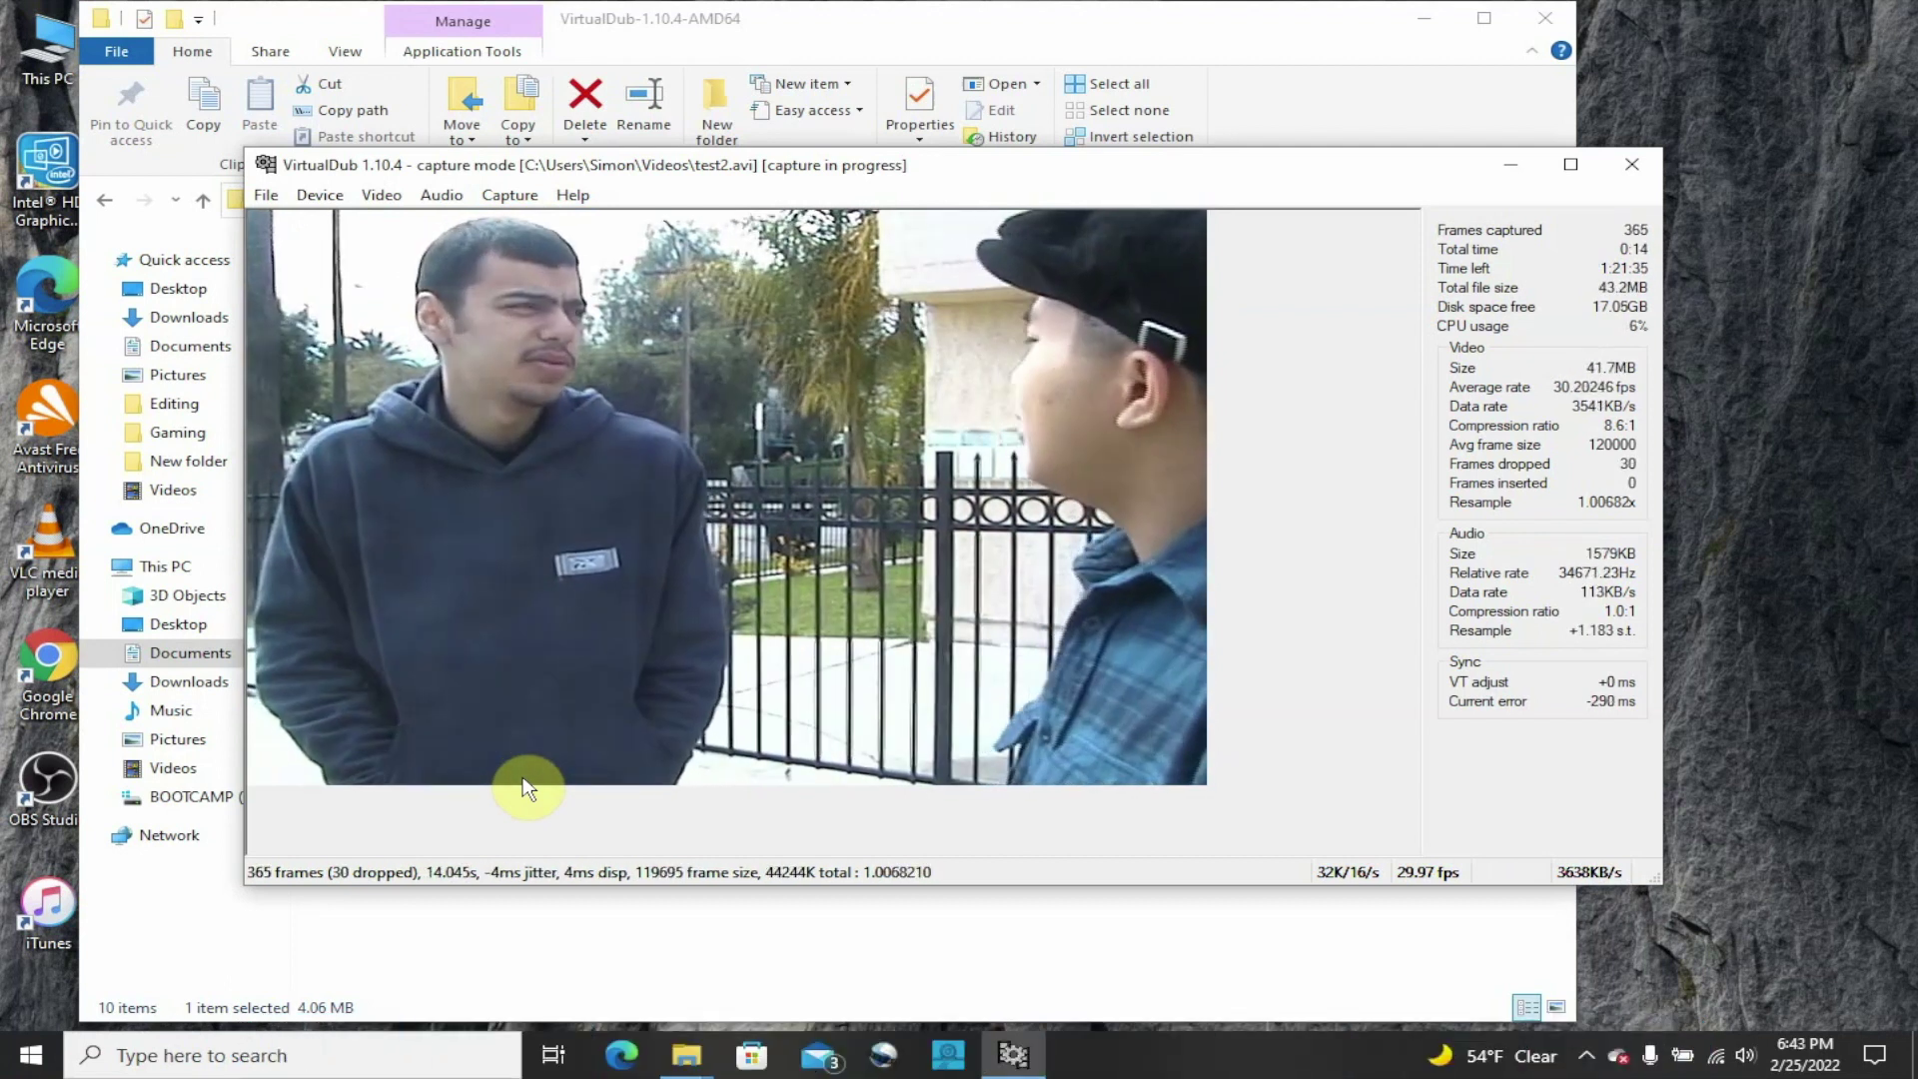
pyautogui.click(505, 204)
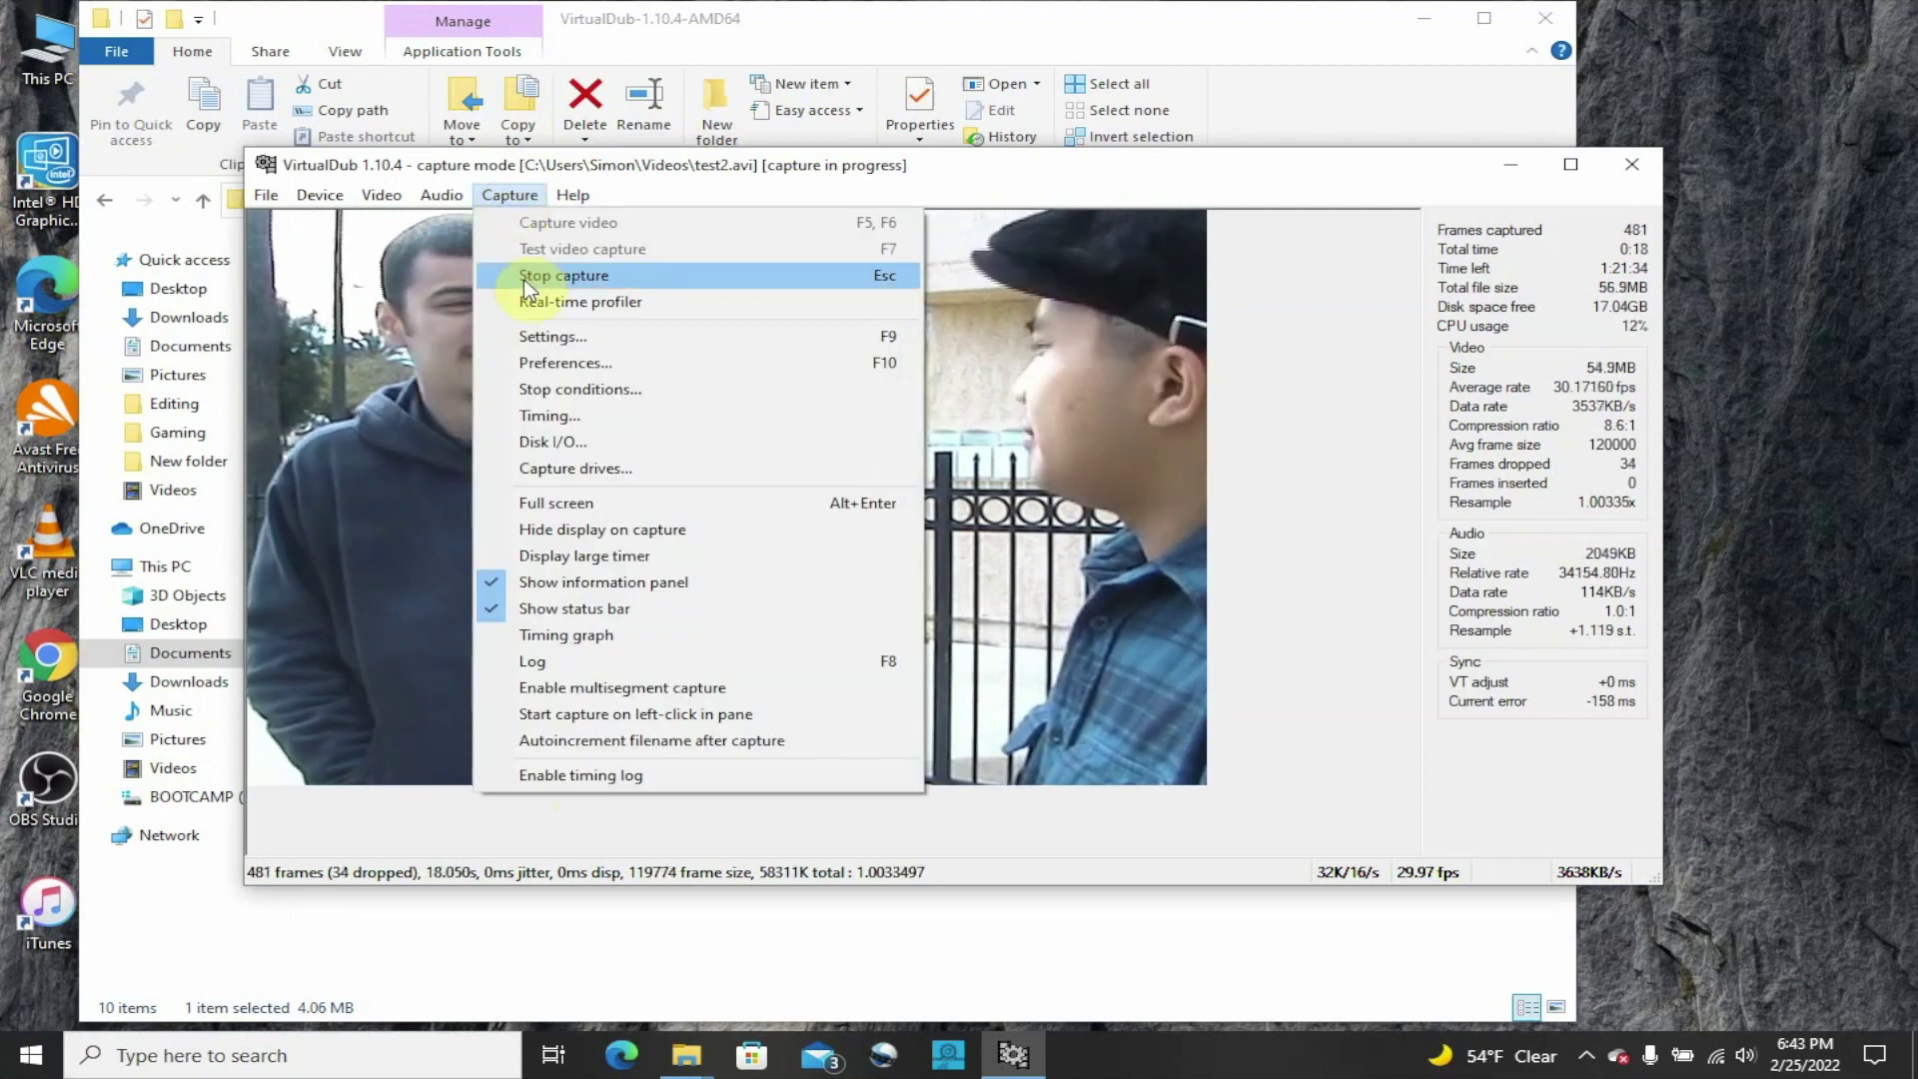
pyautogui.click(527, 285)
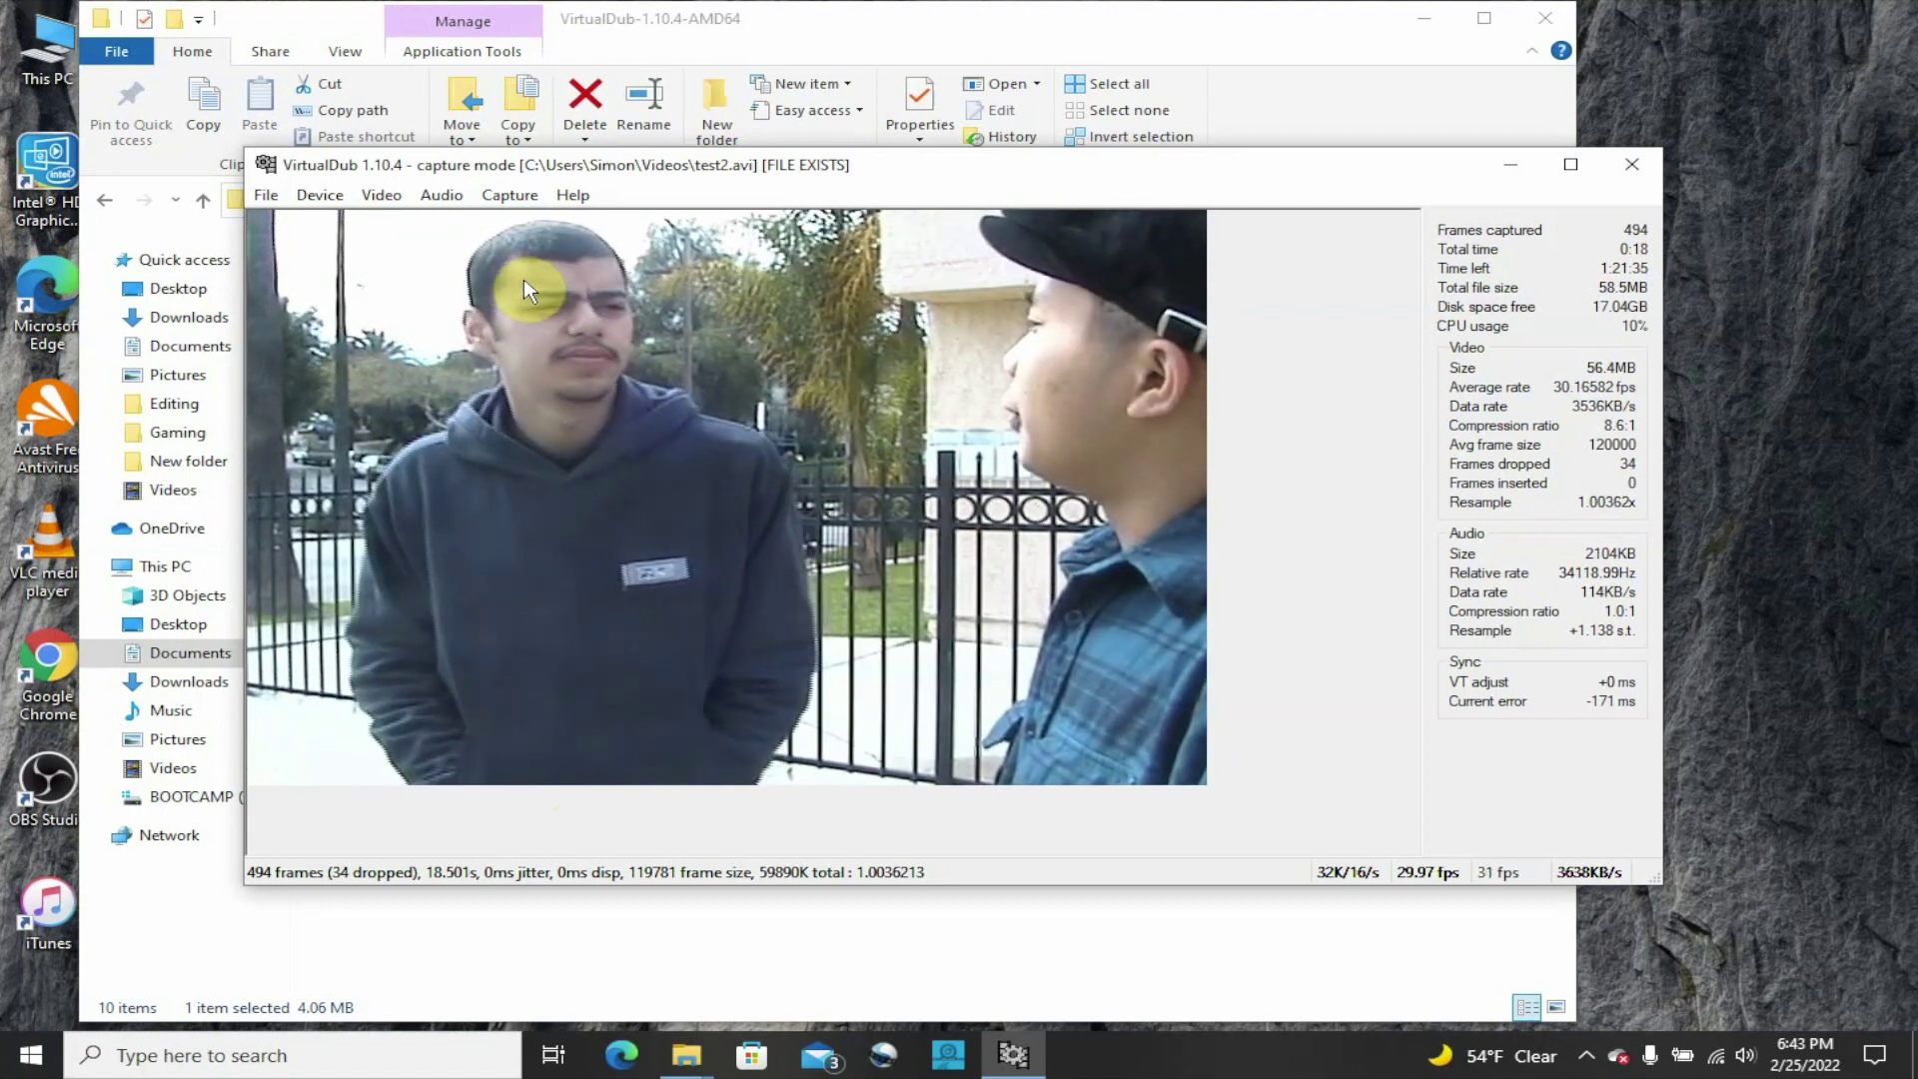
pyautogui.click(1632, 165)
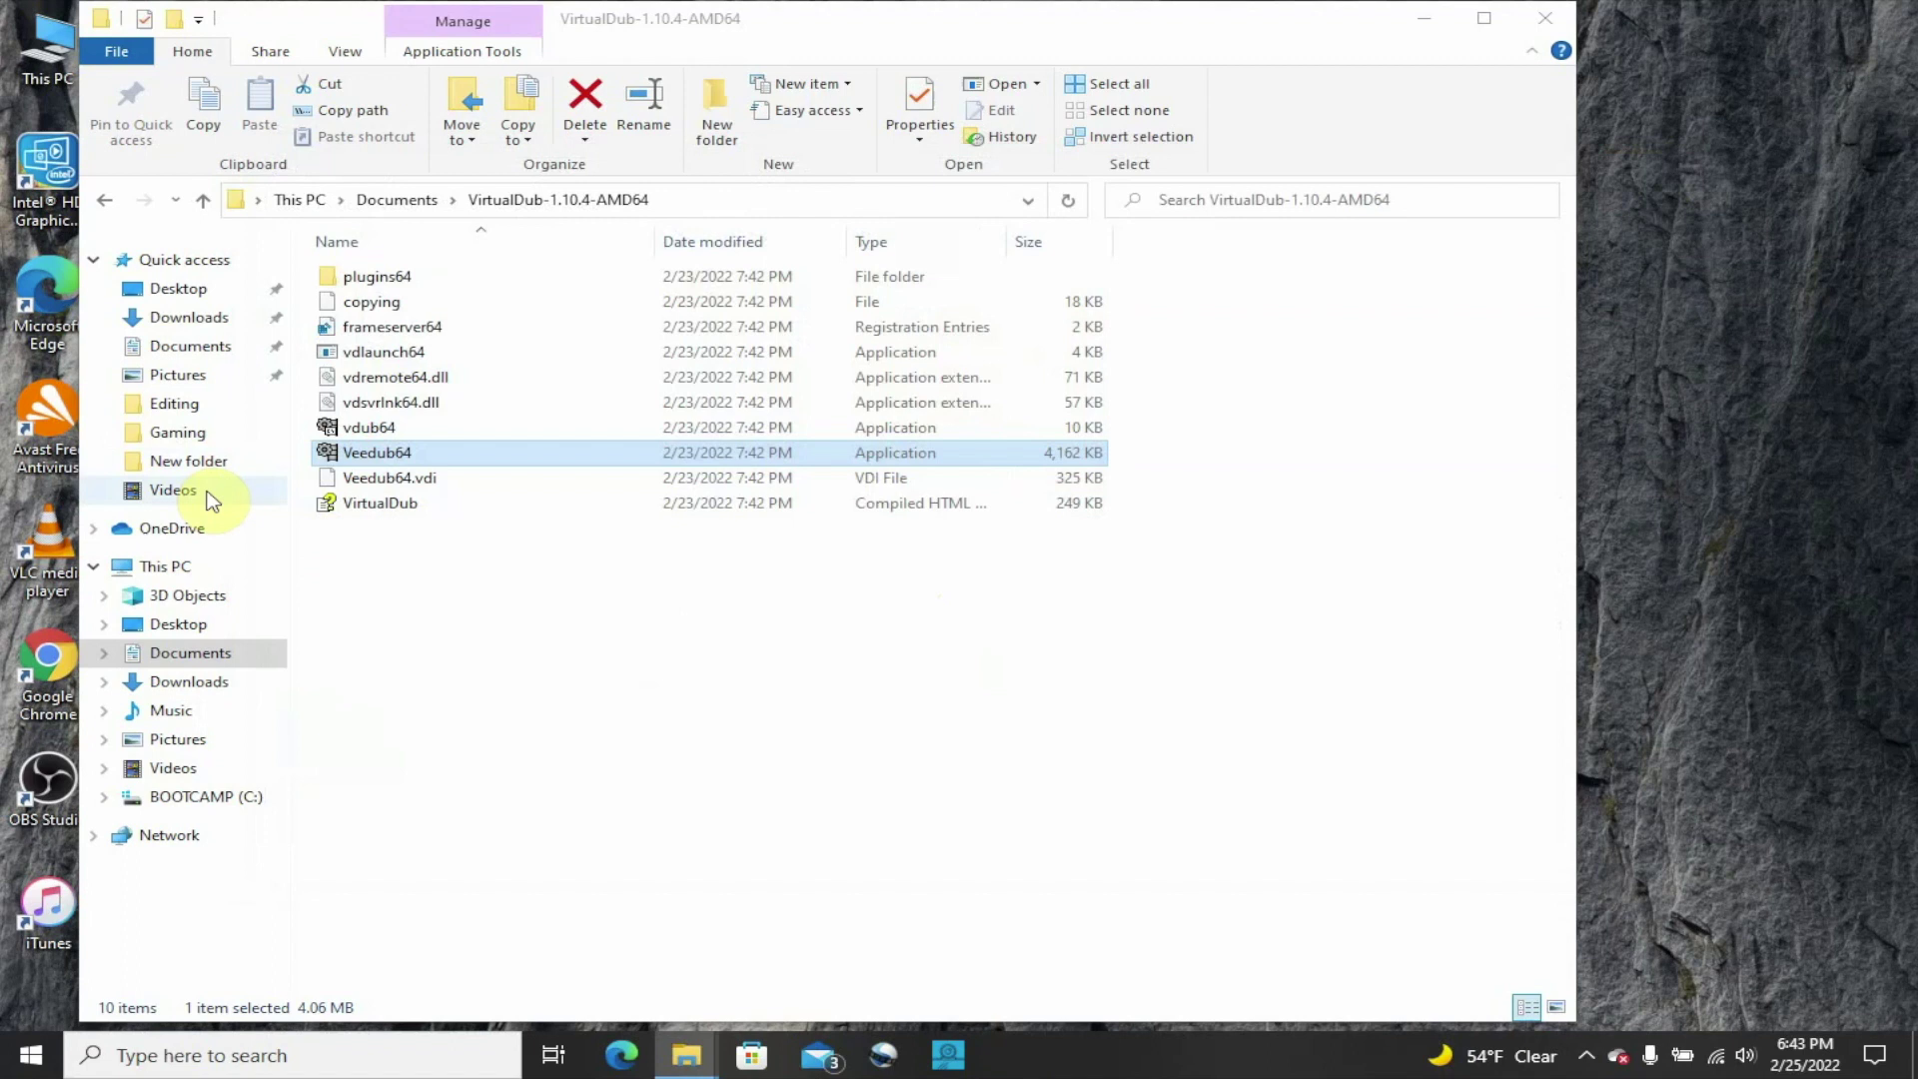
# Play test2 from the Videos folder in Movies & TV, then close the player
pyautogui.click(211, 496)
pyautogui.doubleClick(858, 479)
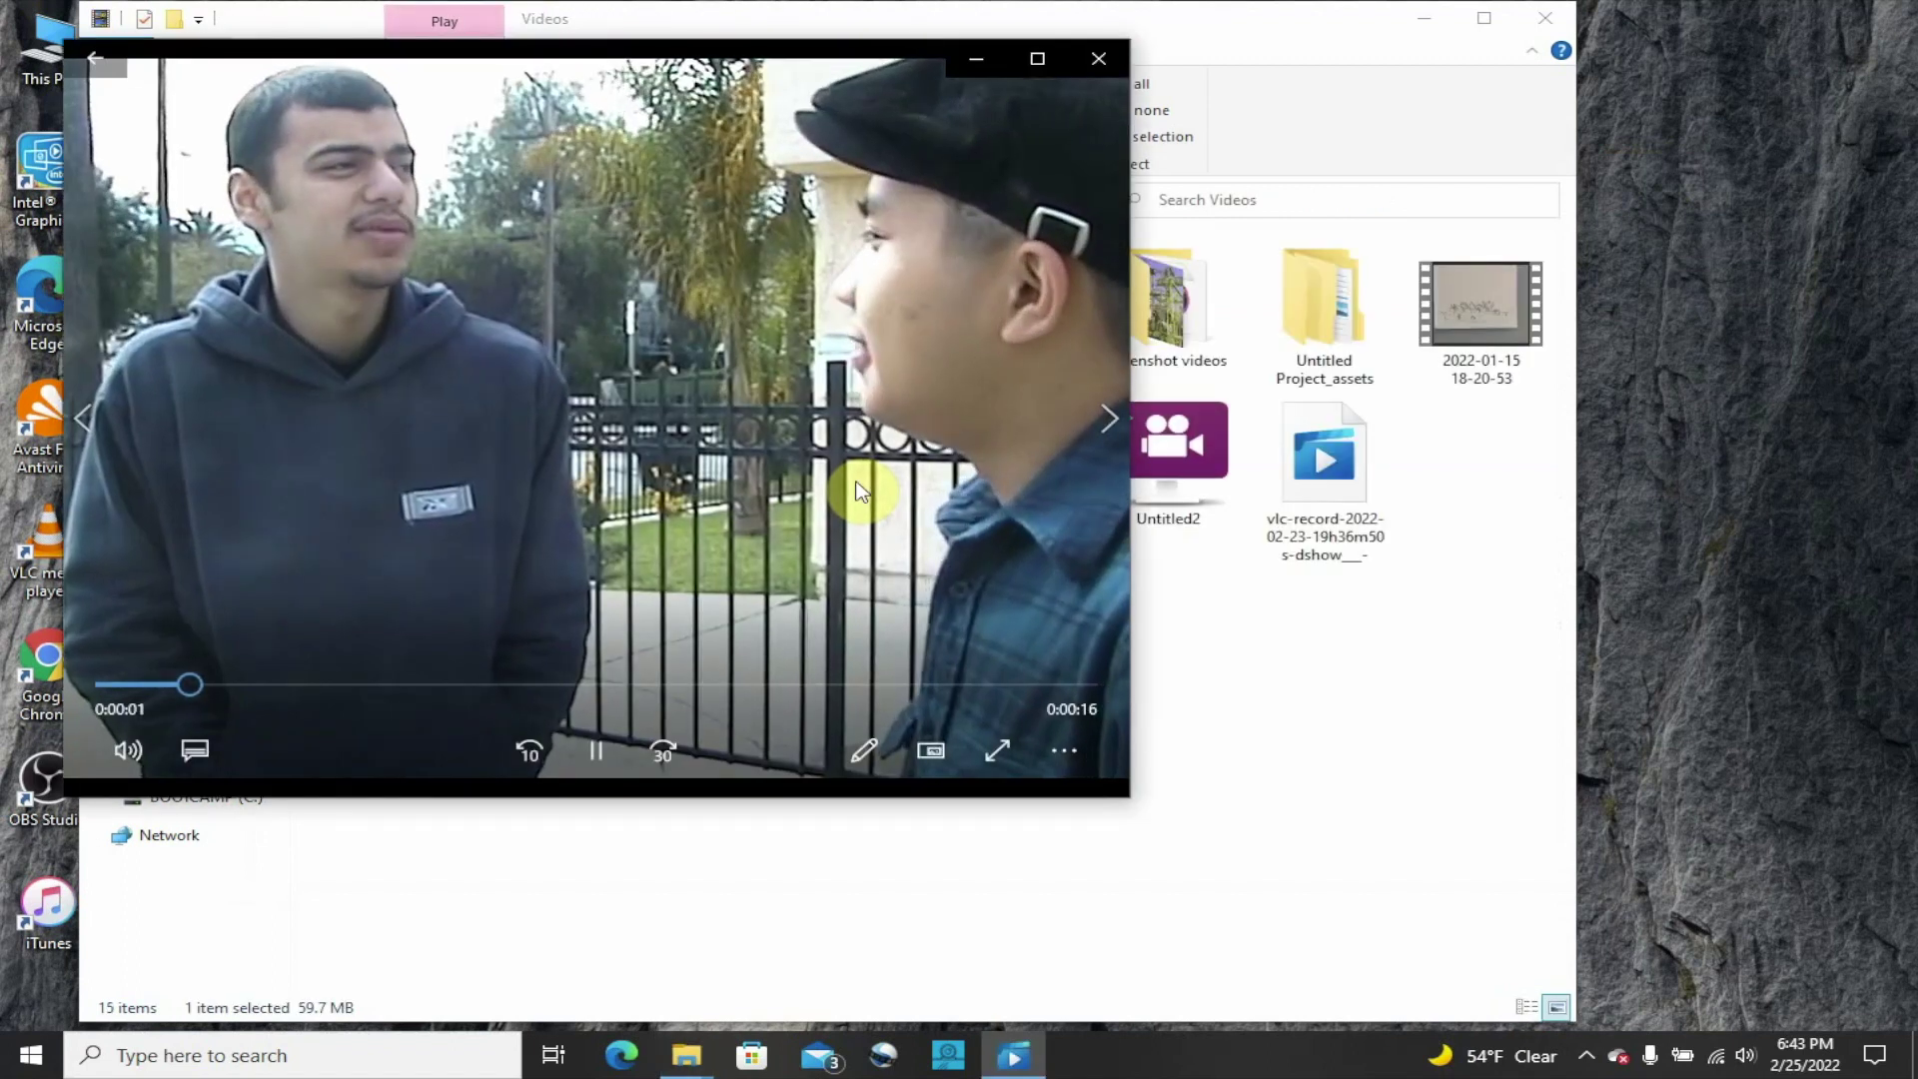
pyautogui.hotkey('alt', 'F4')
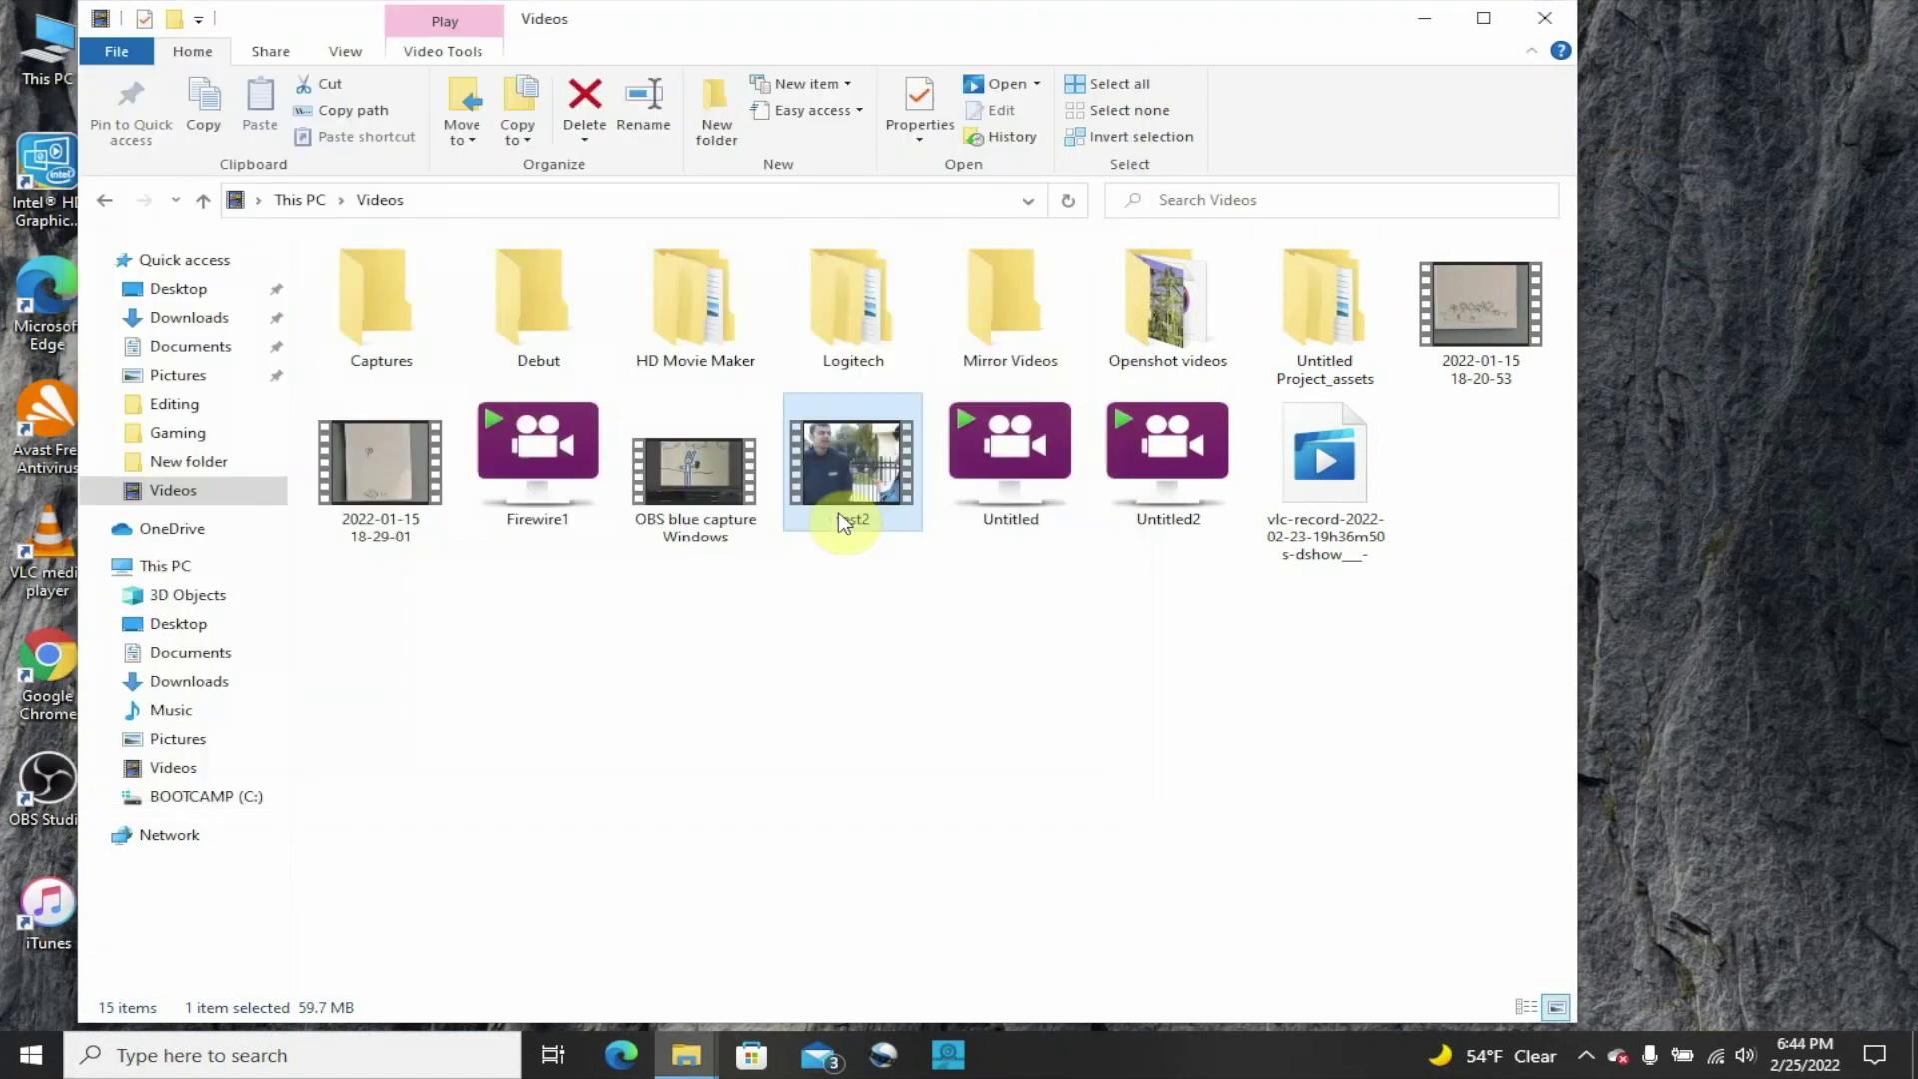